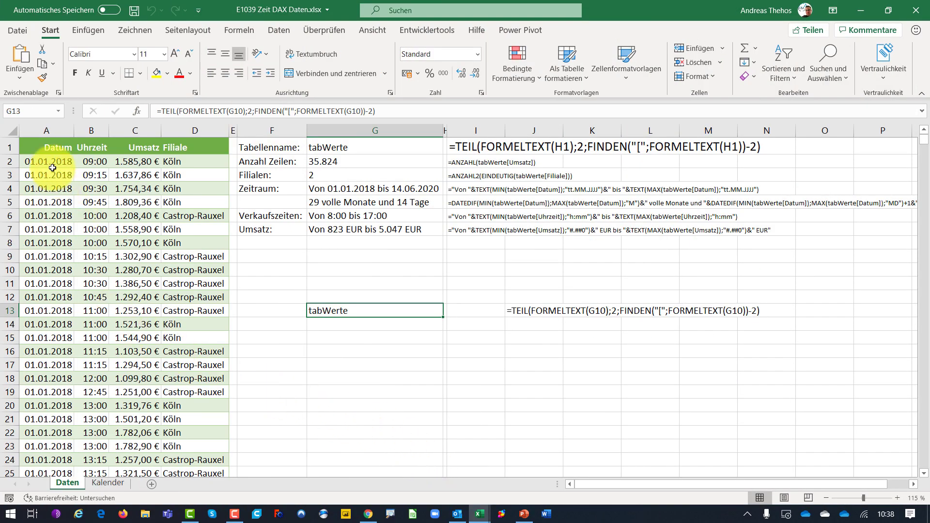
- Browse the sales data: select sample rows and dates, jump to the last row and back to the top
drag(52, 164, 179, 309)
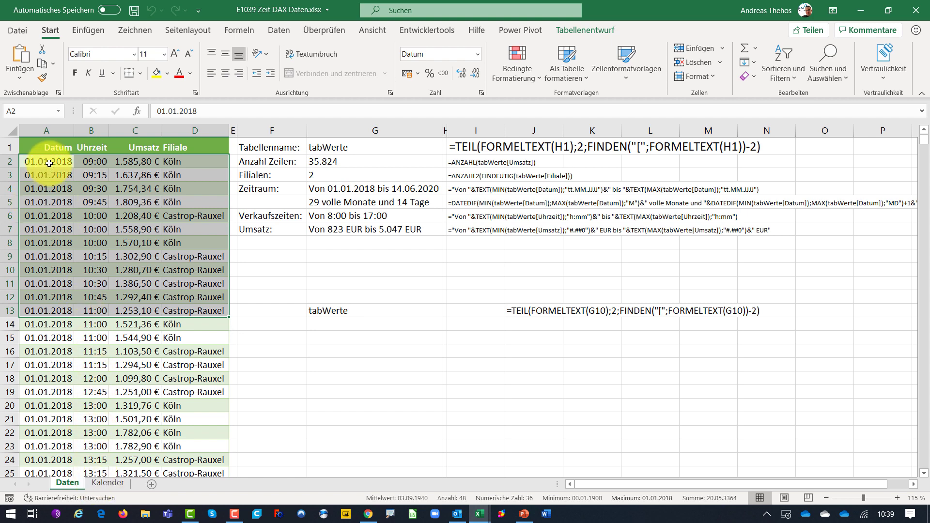
drag(47, 161, 47, 248)
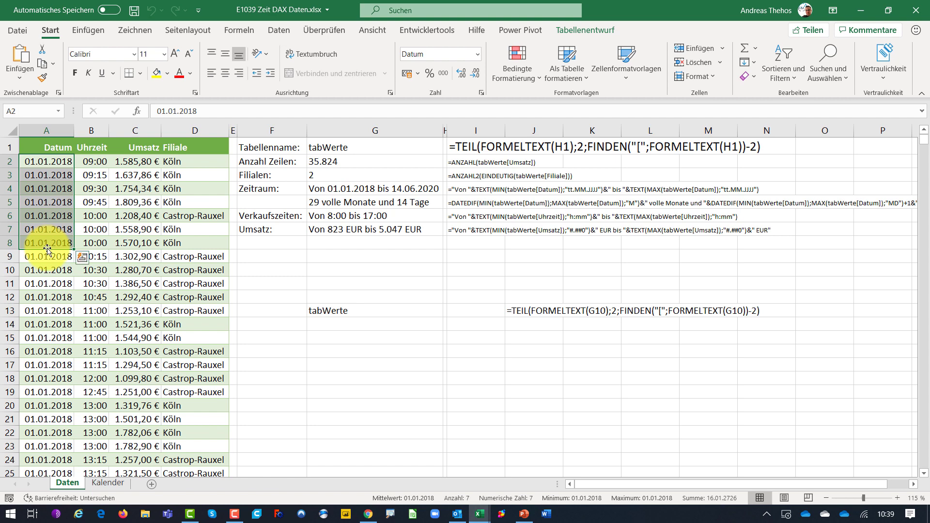
click(58, 161)
key(ctrl+Down)
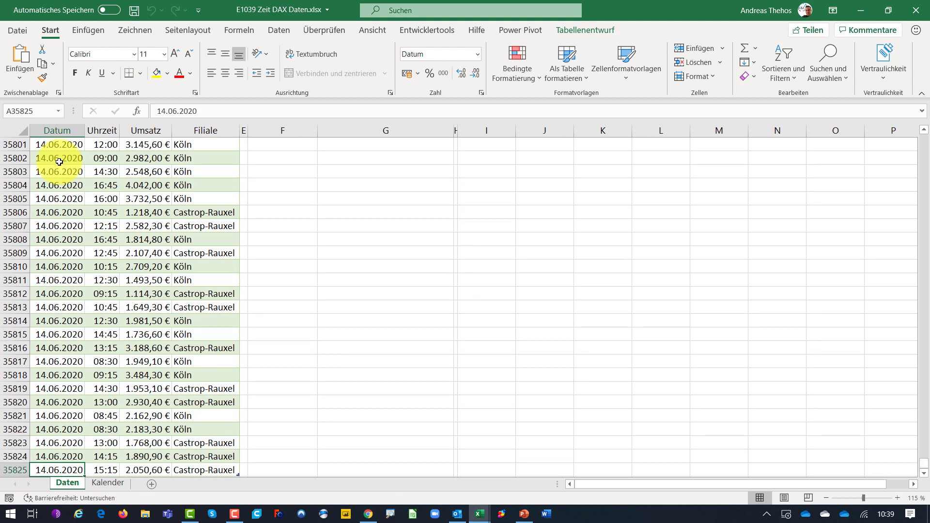
scroll(124, 223, down, 1)
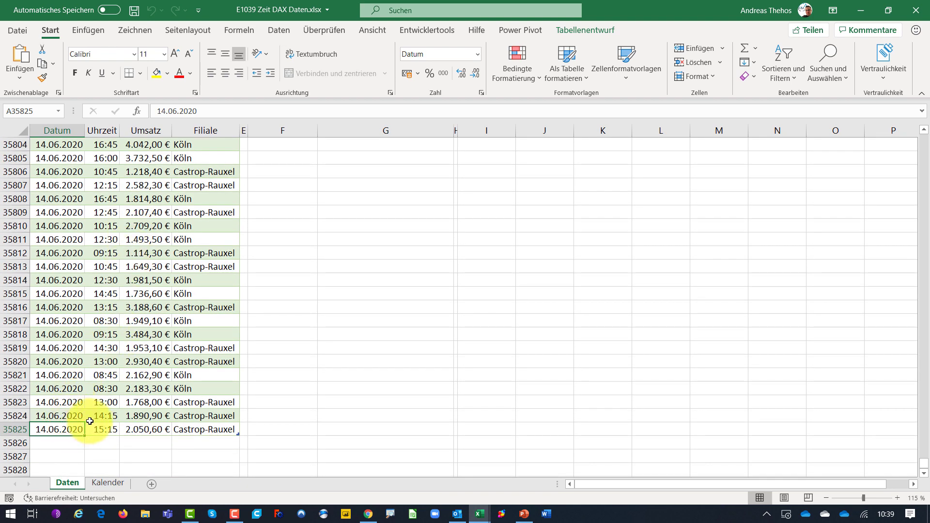
key(ctrl+Home)
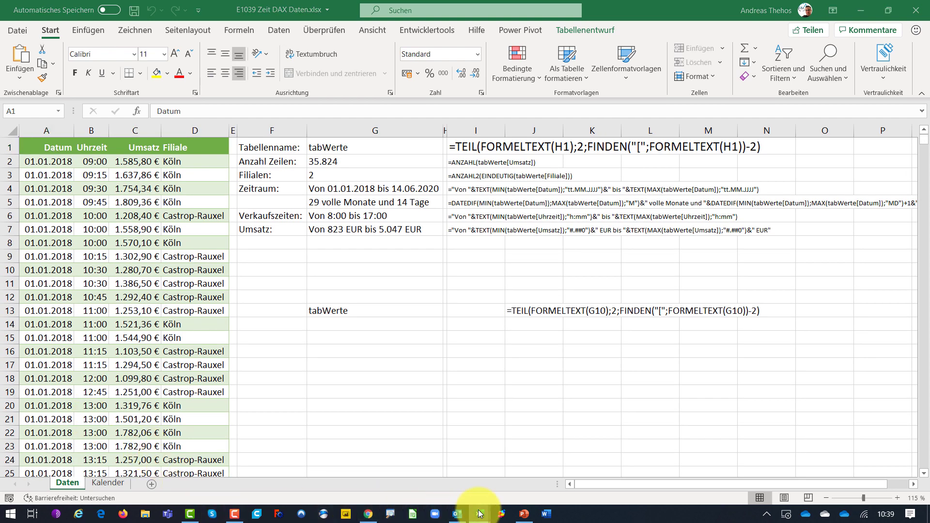
- In workbook E1043, list the queries qryUmsatzFilialen and Kalendertabelle, then bring up Kalendertabelle's options
click(527, 482)
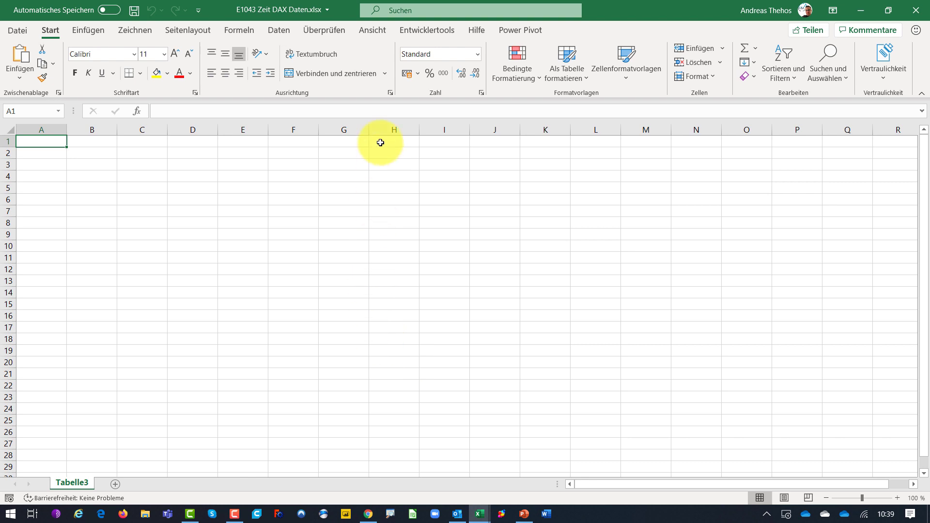
click(283, 32)
click(310, 48)
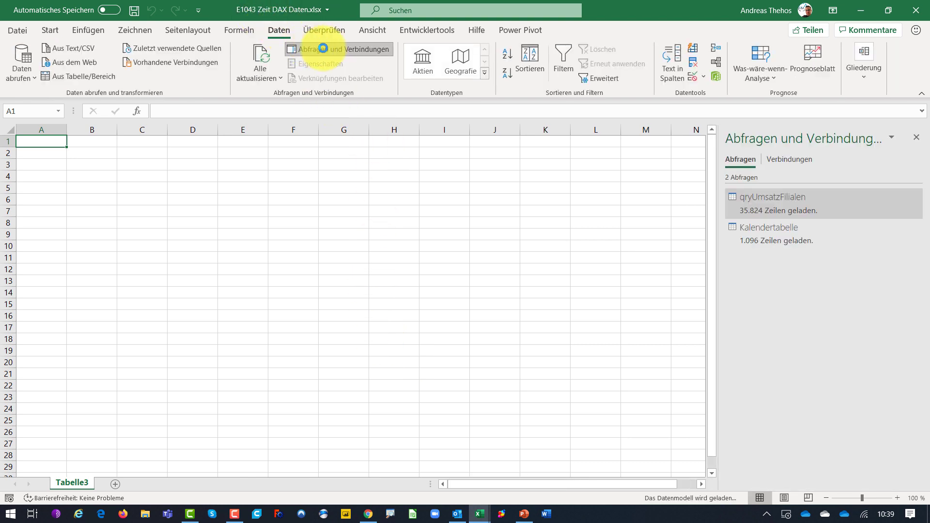
mouse_move(769, 233)
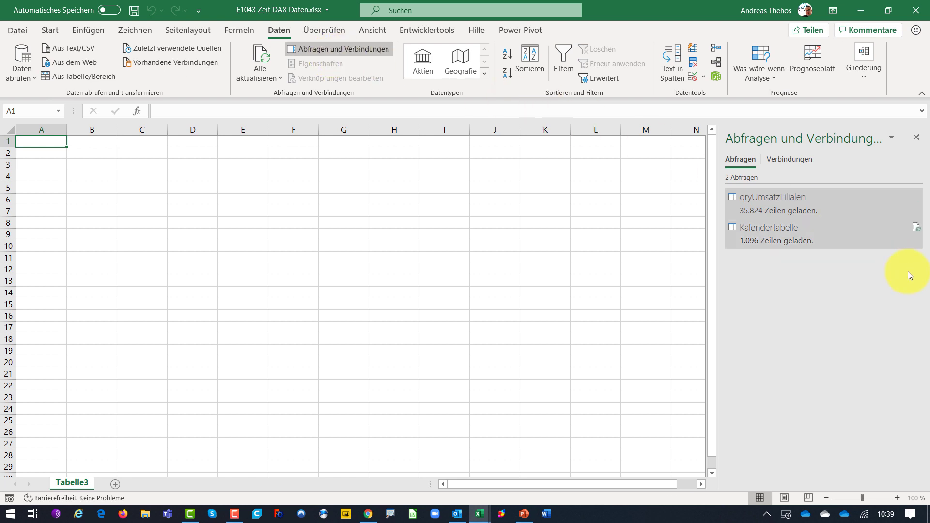
click(782, 234)
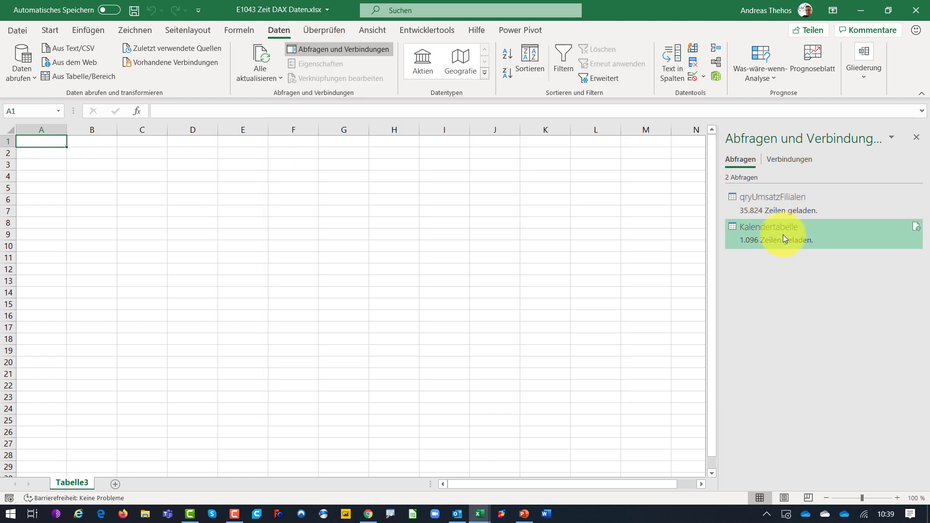
right_click(783, 235)
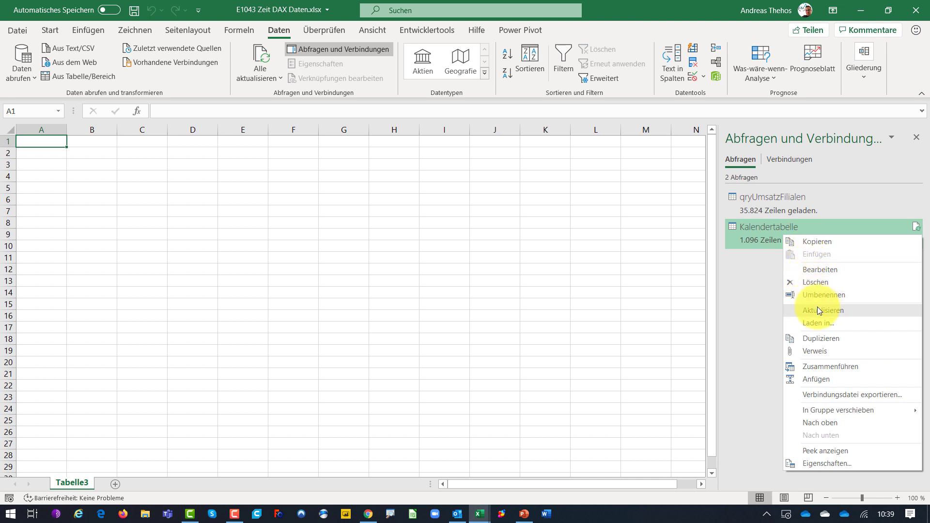
- Edit Kalendertabelle in Power Query and view its Quelle step drawn from qryUmsatzFilialen
click(813, 272)
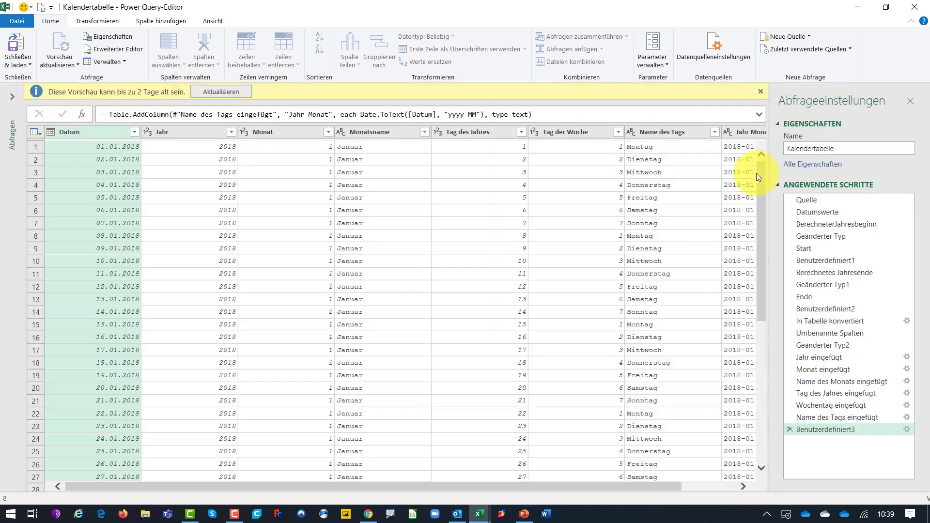
click(13, 92)
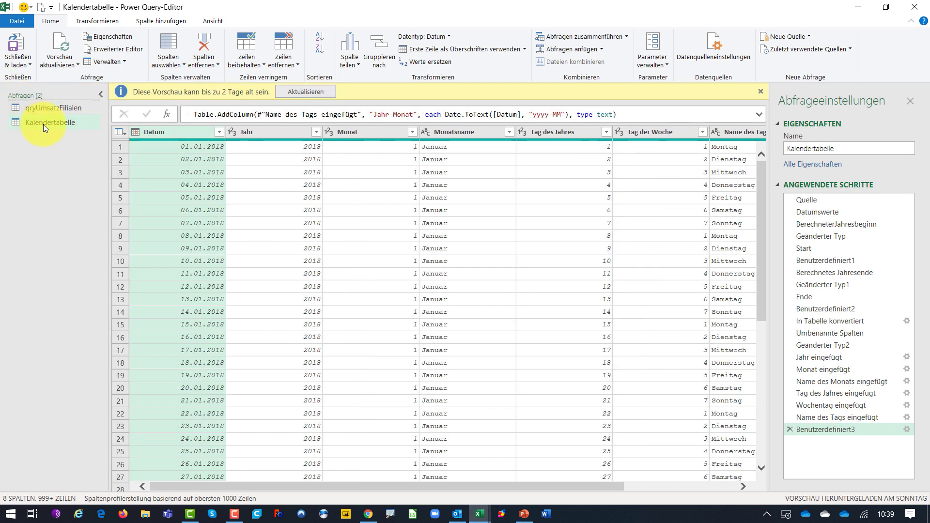
click(812, 200)
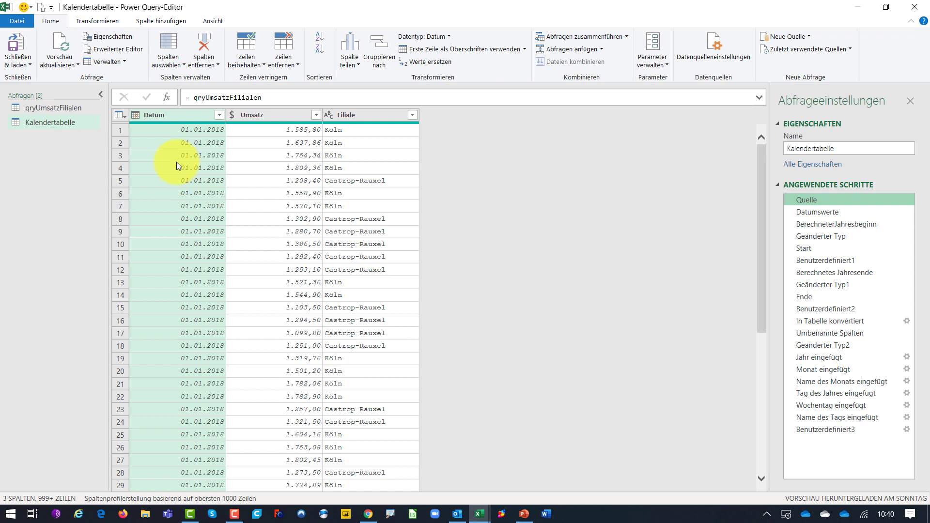
- Select the Umsatz, Filiale and Datum columns and inspect Datum's column options without changes
click(289, 120)
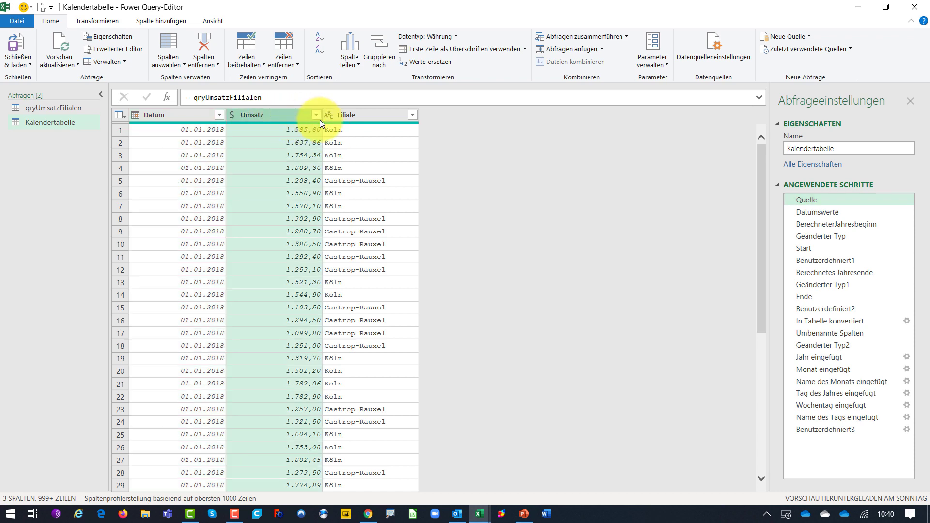
shift+click(359, 116)
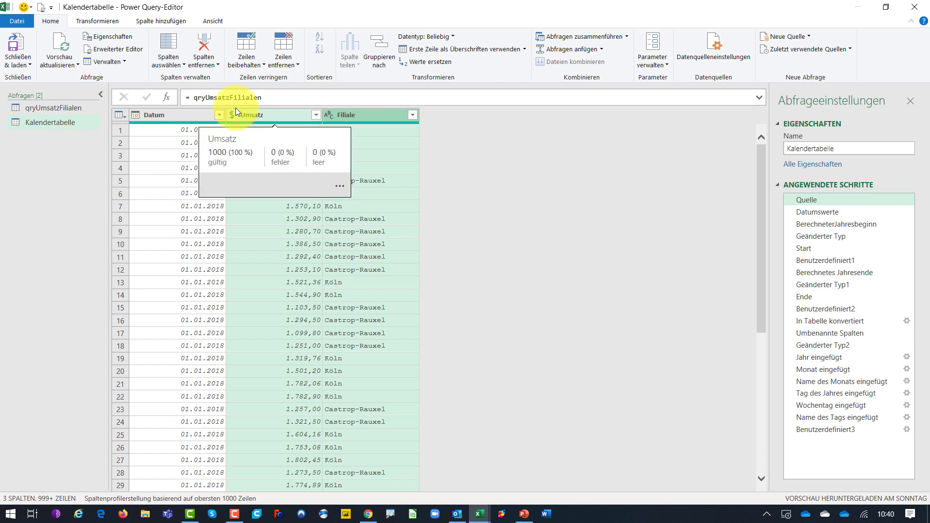
click(184, 116)
right_click(184, 116)
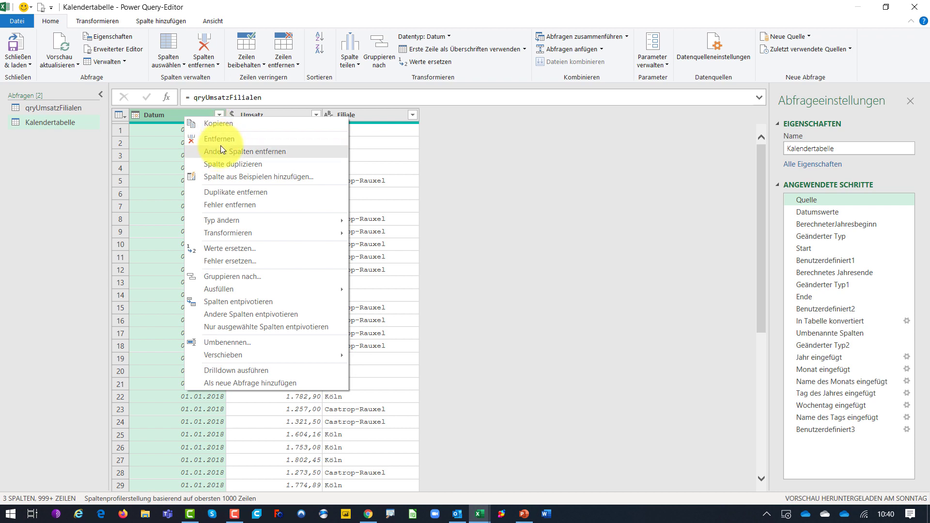
click(409, 193)
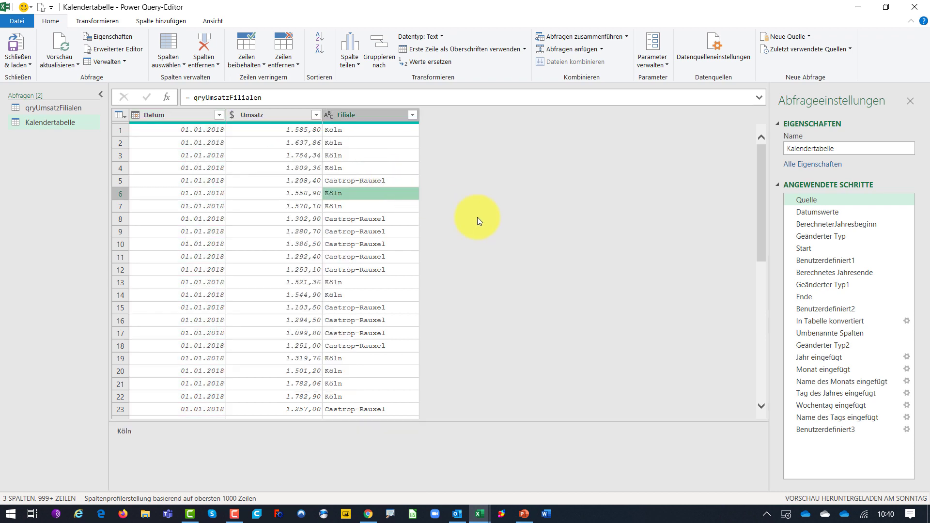
- Review the year-start step and the whole-number type-change step in the applied steps
click(832, 224)
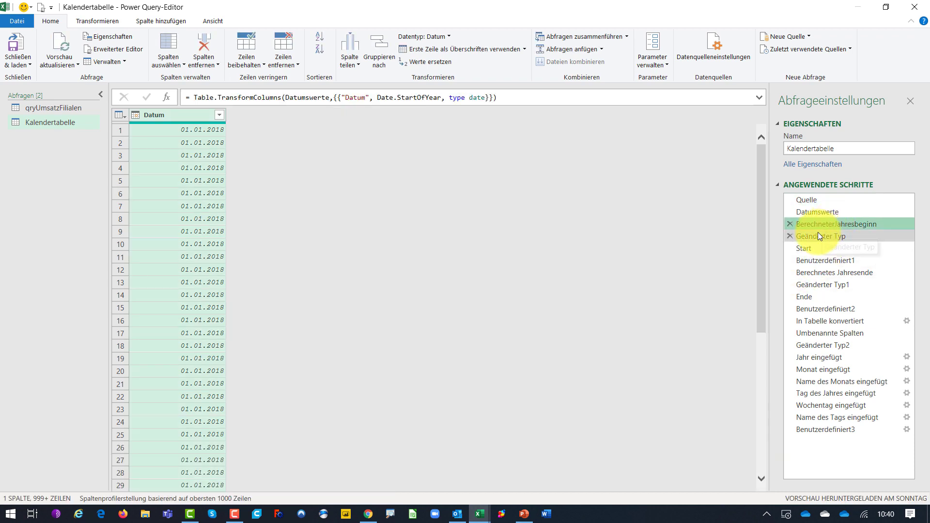
click(817, 235)
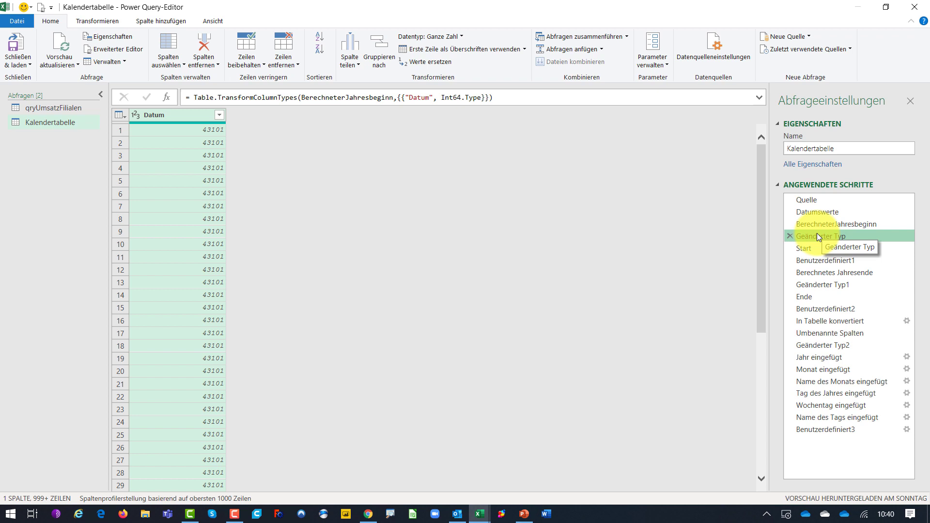
click(817, 223)
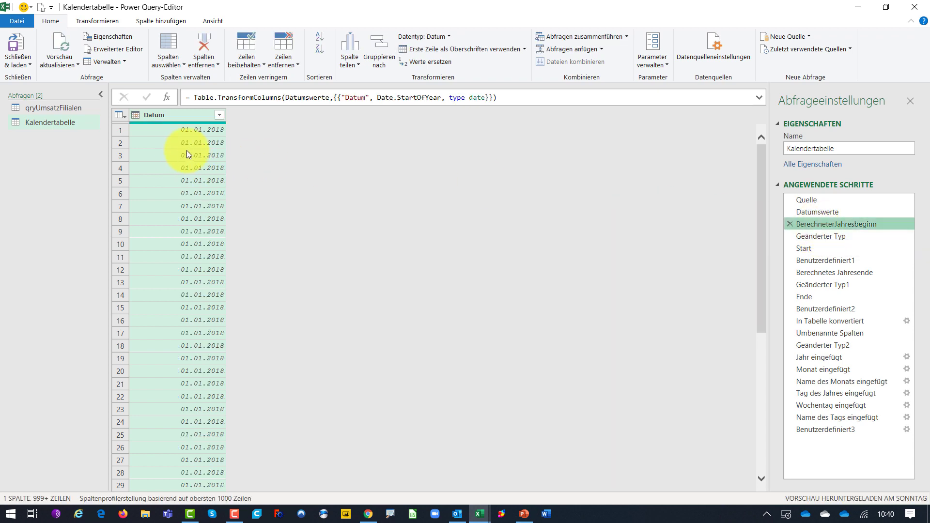
- Browse the Transformieren Statistiken and Datum lists, then go to the final Benutzerdefiniert3 step
click(107, 22)
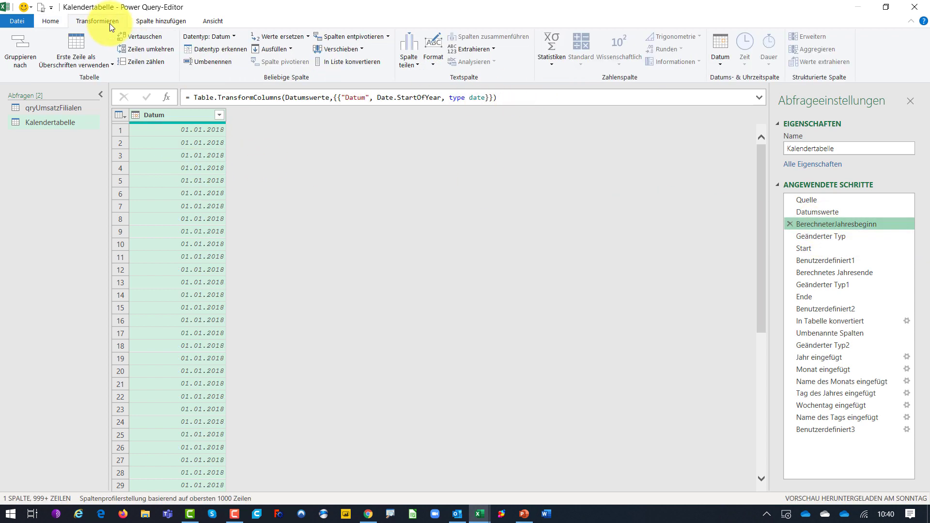
click(551, 51)
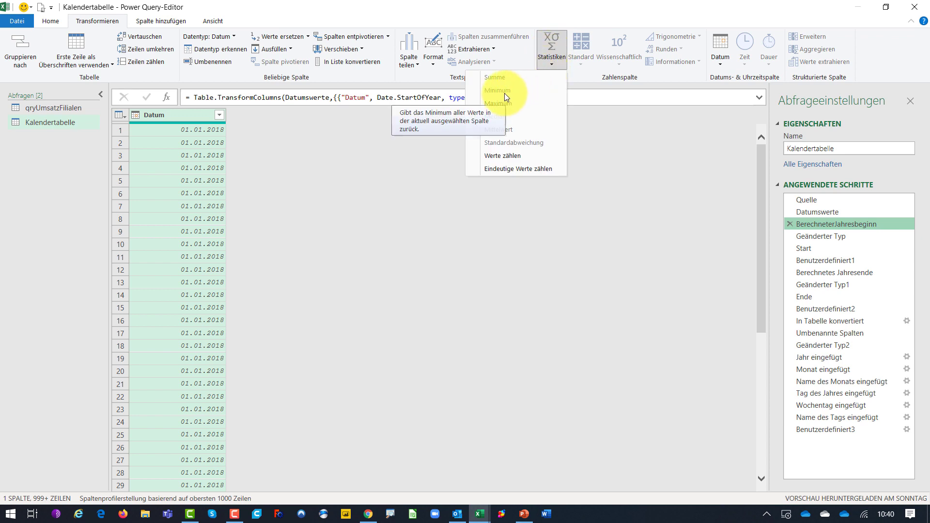
click(724, 60)
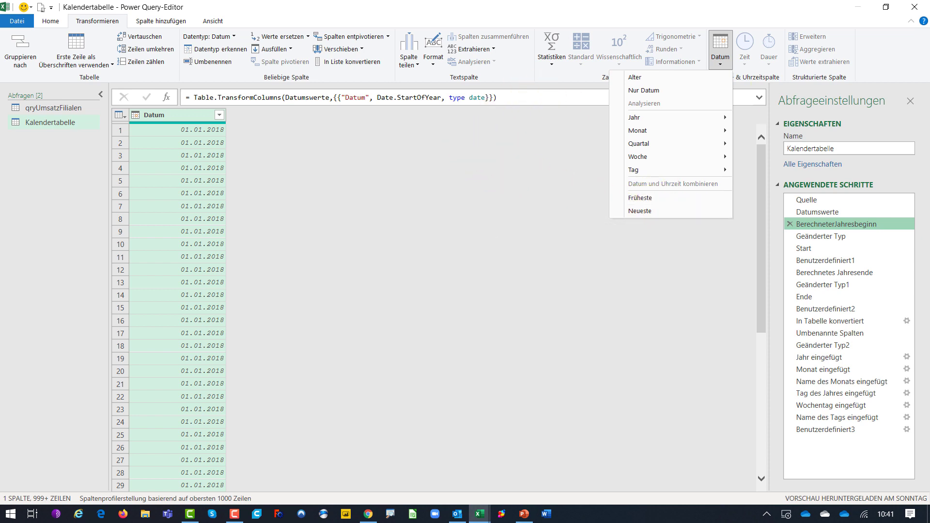
click(843, 434)
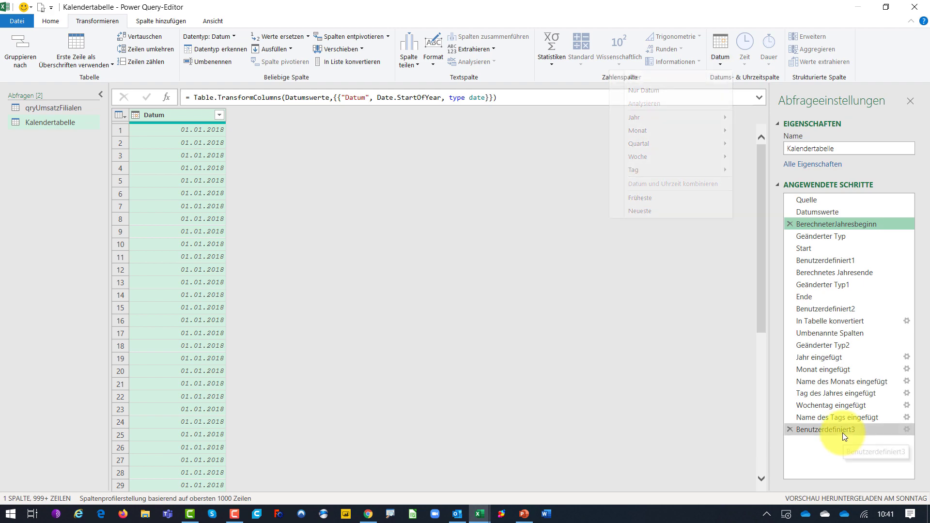
click(842, 431)
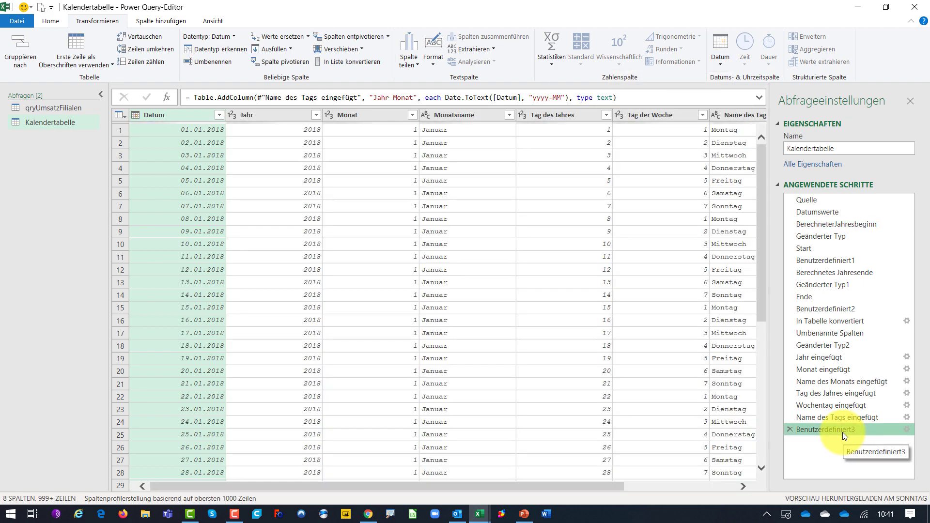
- Load Kalendertabelle with Laden in… as Nur Verbindung erstellen, added to the data model
click(914, 8)
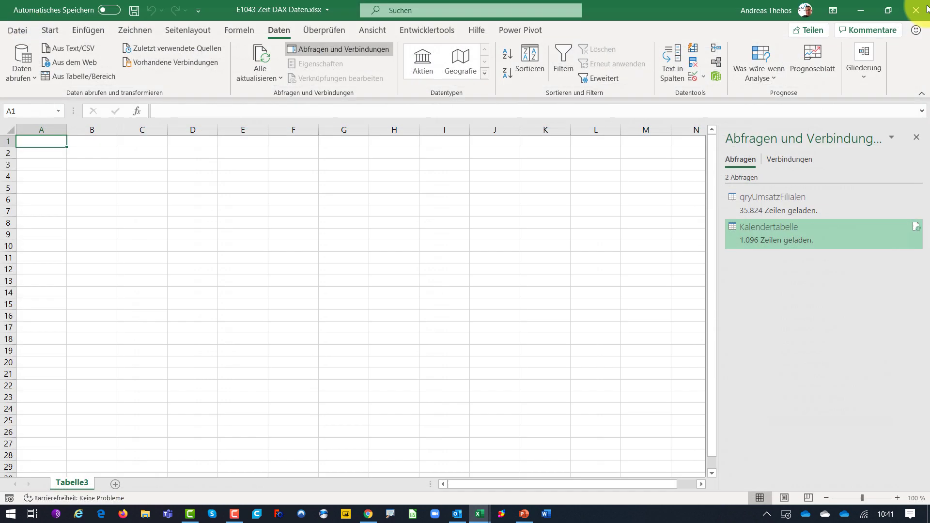
right_click(771, 230)
click(804, 315)
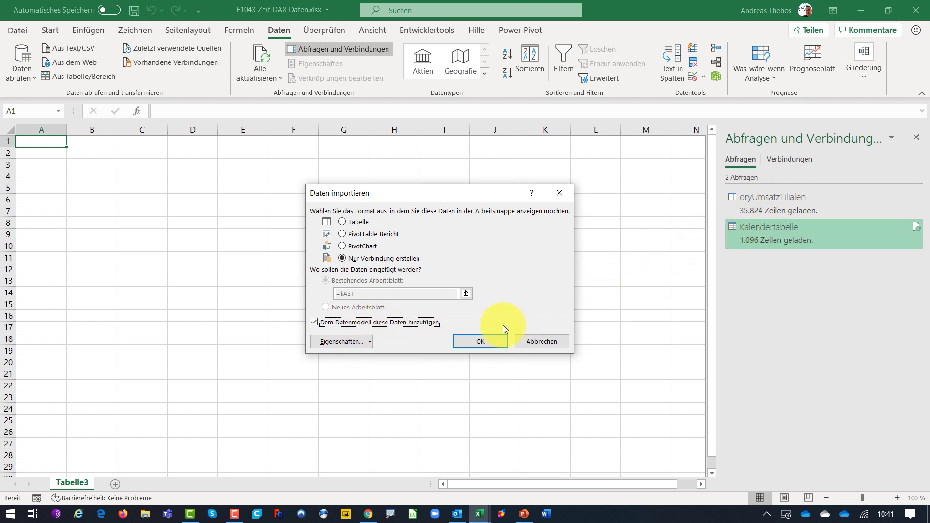
click(487, 341)
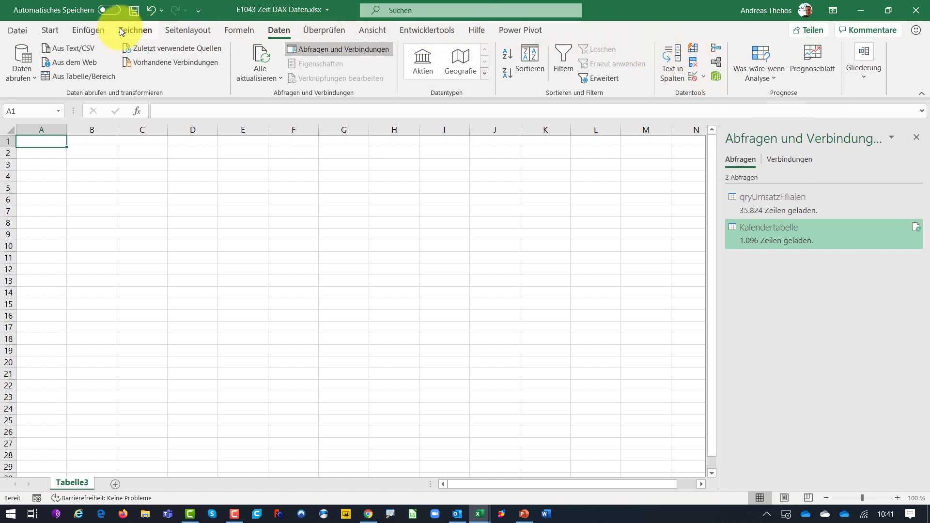
- Enable the Microsoft Power Pivot for Excel COM add-in in Excel Options and show the Power Pivot tab
click(18, 31)
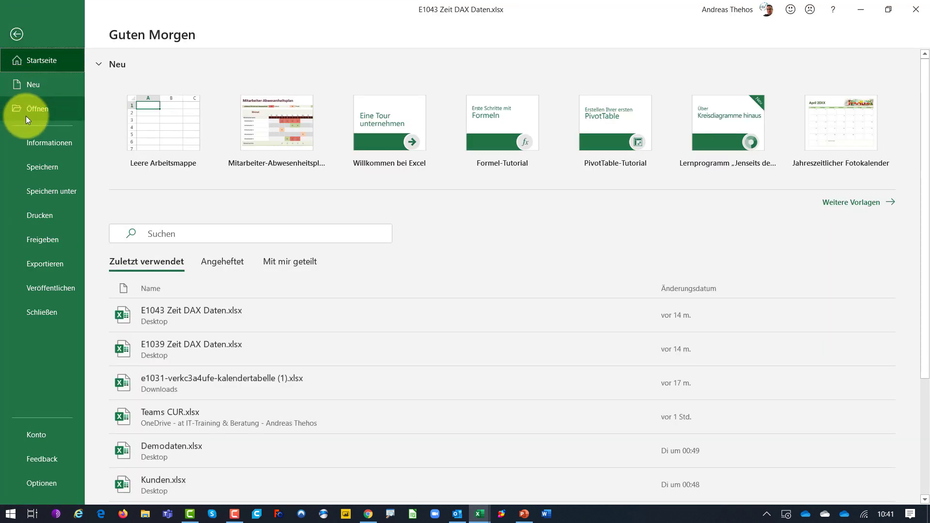
click(54, 490)
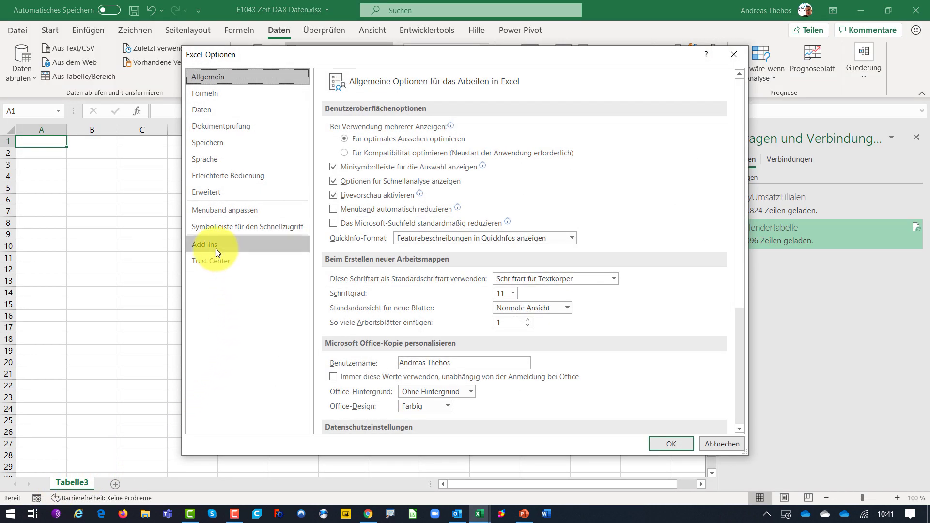
click(216, 249)
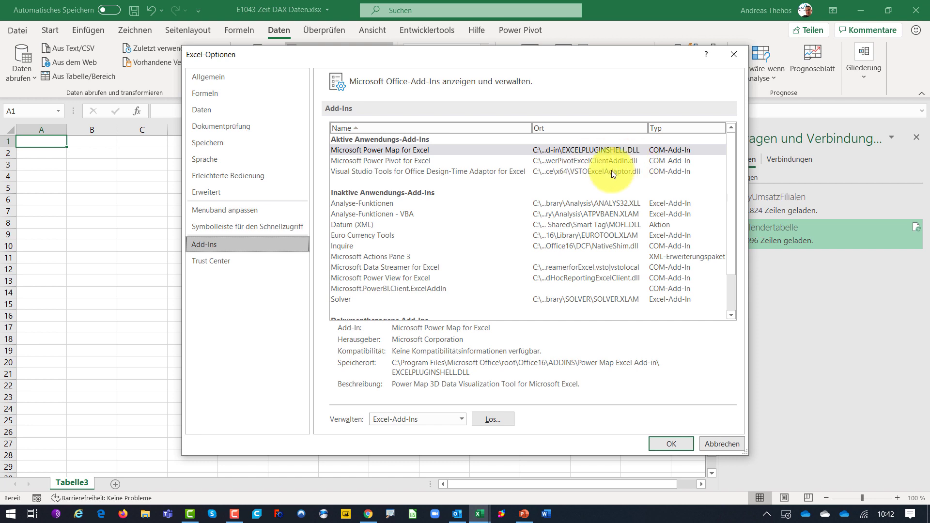
click(461, 420)
click(423, 443)
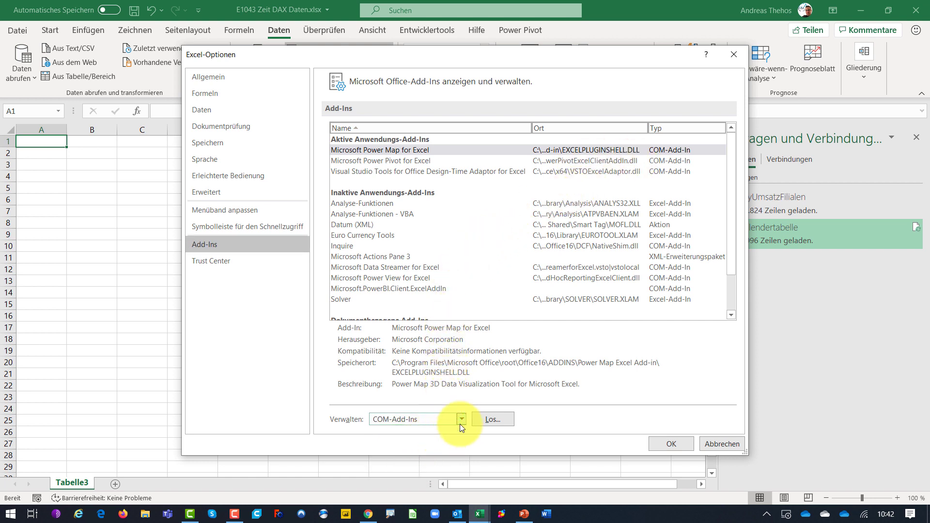
click(489, 419)
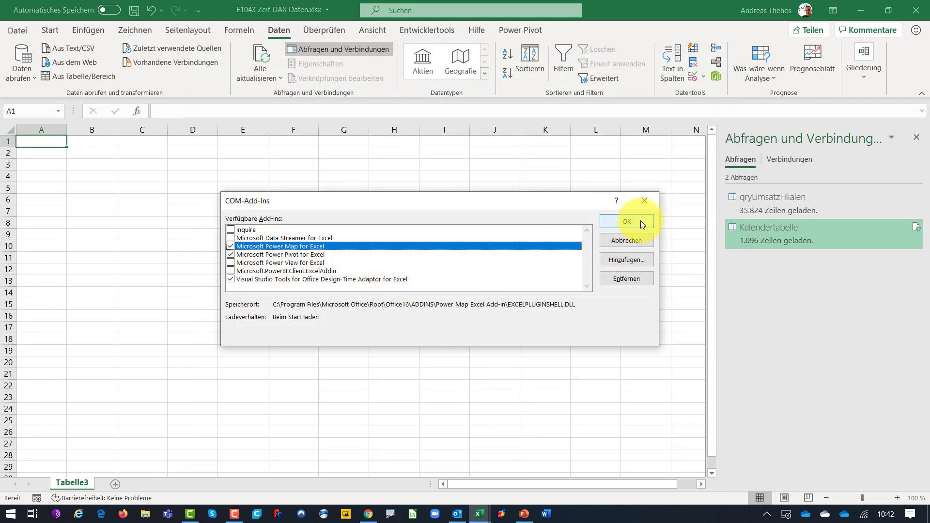
click(628, 241)
click(523, 31)
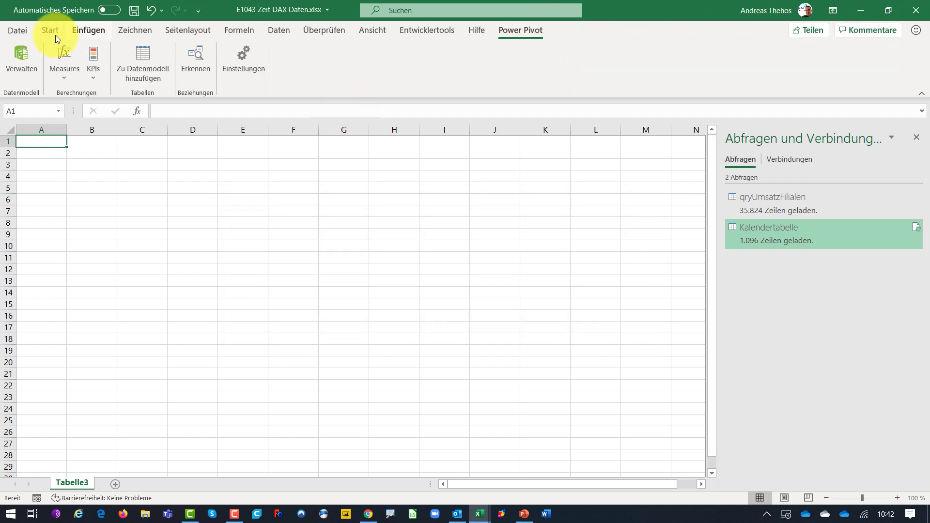
- Open the Power Pivot data model and widen the Datum columns in qryUmsatzFilialen and Kalendertabelle
click(17, 52)
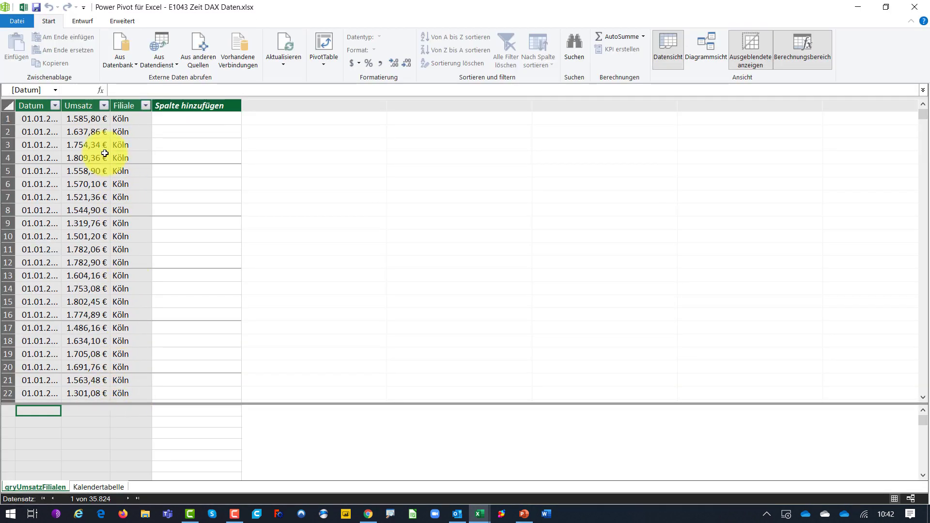
double_click(61, 105)
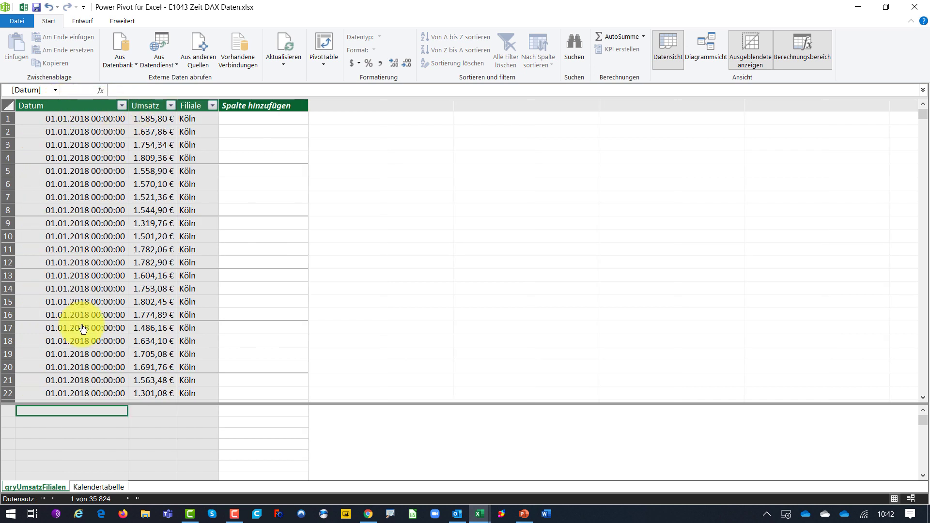
click(98, 487)
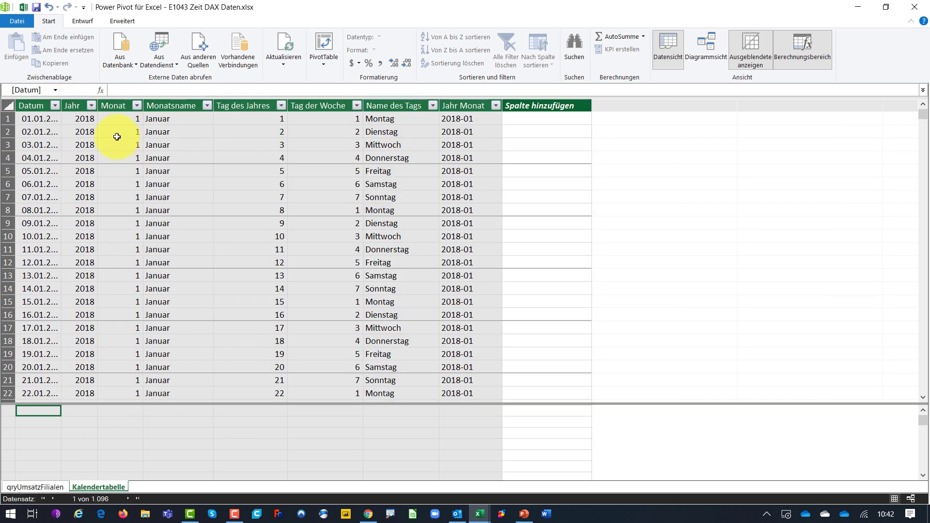
double_click(61, 105)
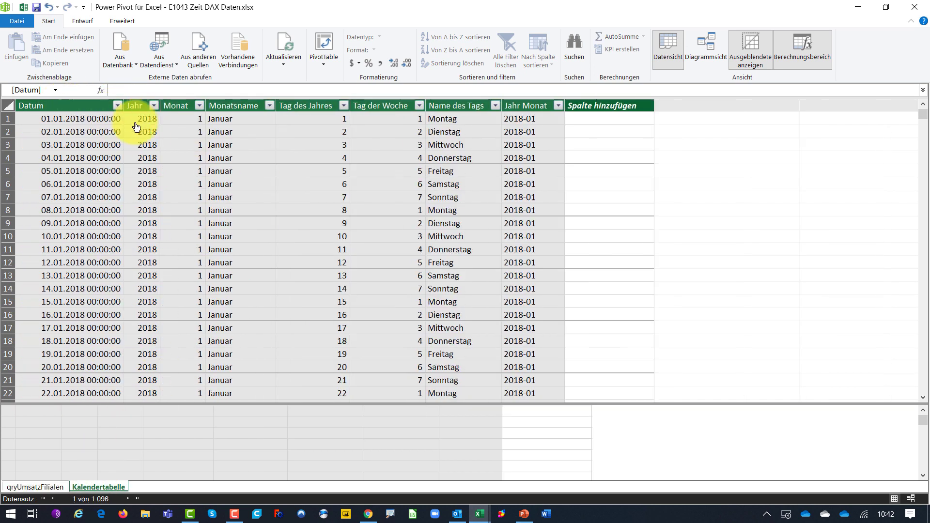
click(53, 484)
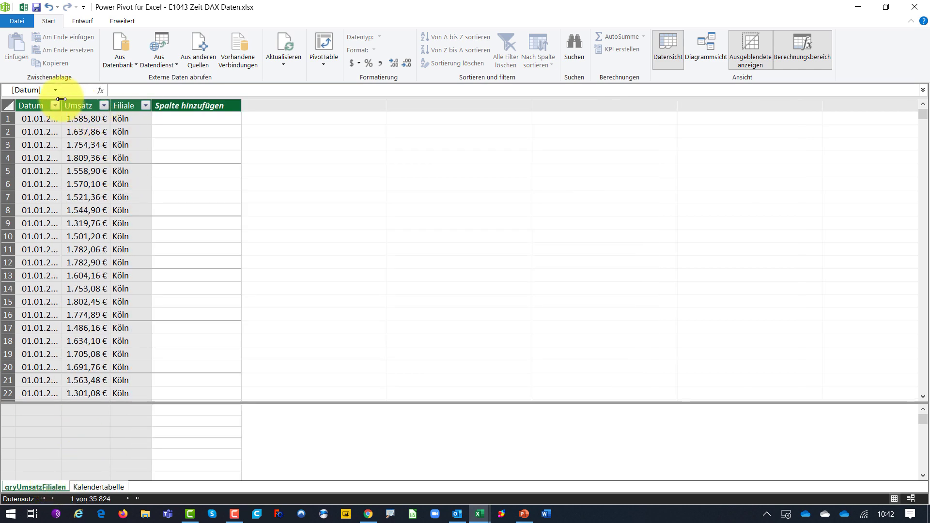
drag(61, 98, 143, 105)
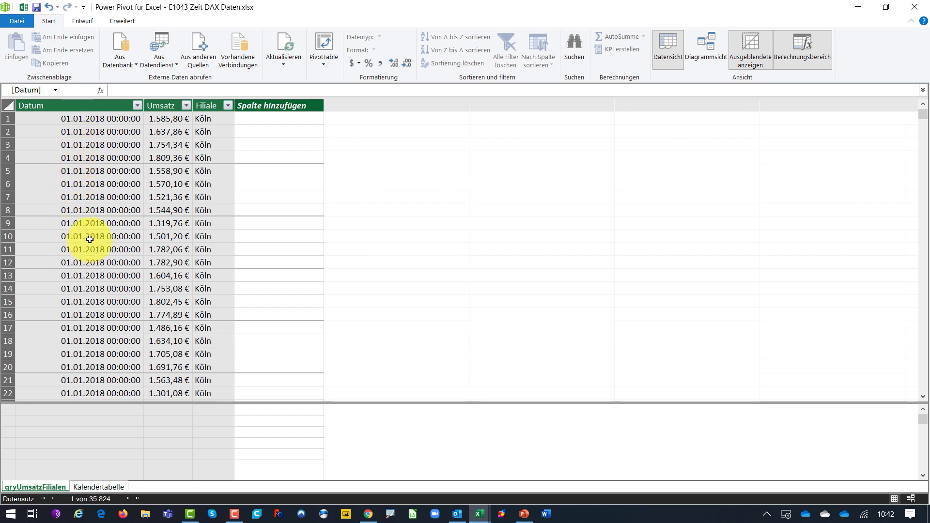
scroll(97, 234, down, 1)
scroll(109, 230, down, 4)
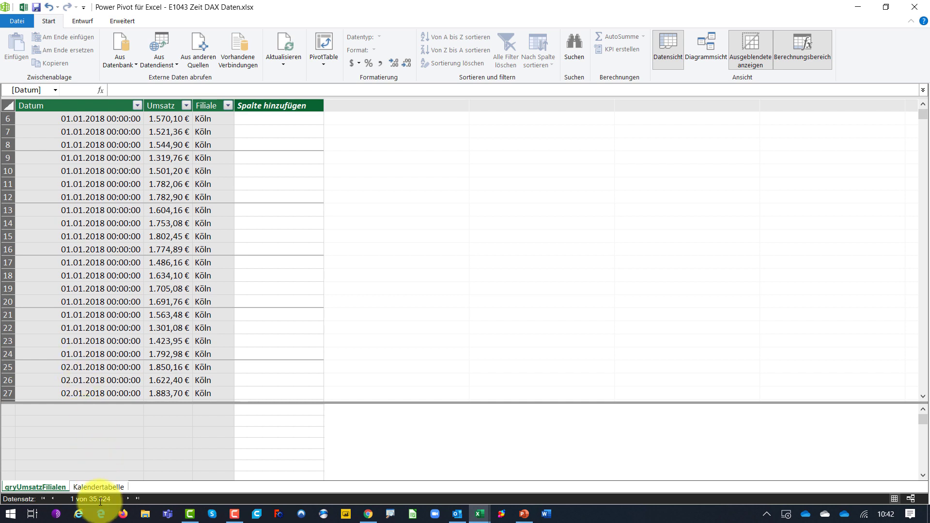
- Format Datum as *14.03.2001 in both tables, check Umsatz's currency type, then go to Diagrammsicht
click(93, 140)
click(414, 50)
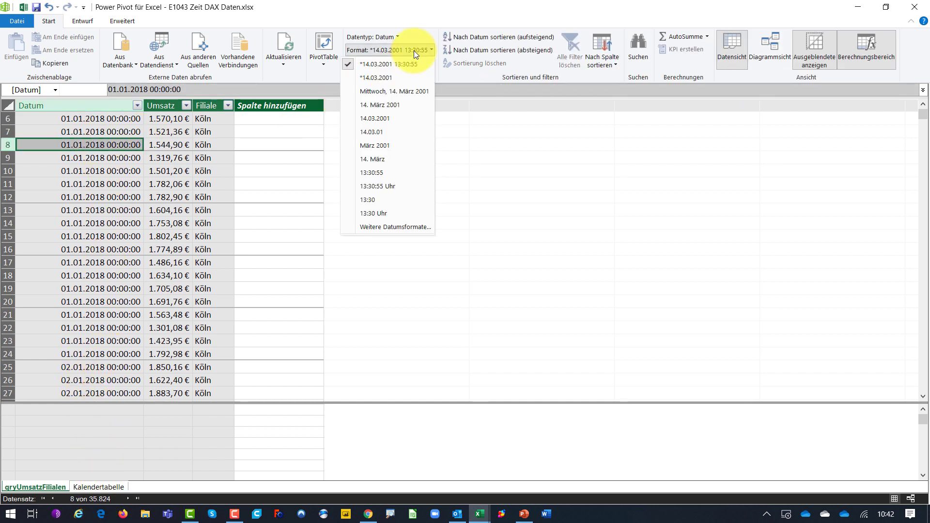
click(381, 77)
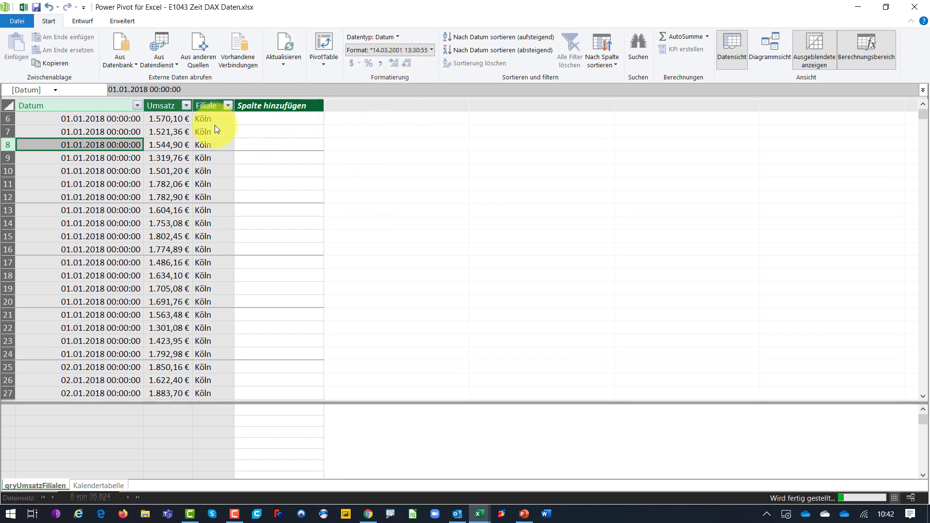
click(89, 486)
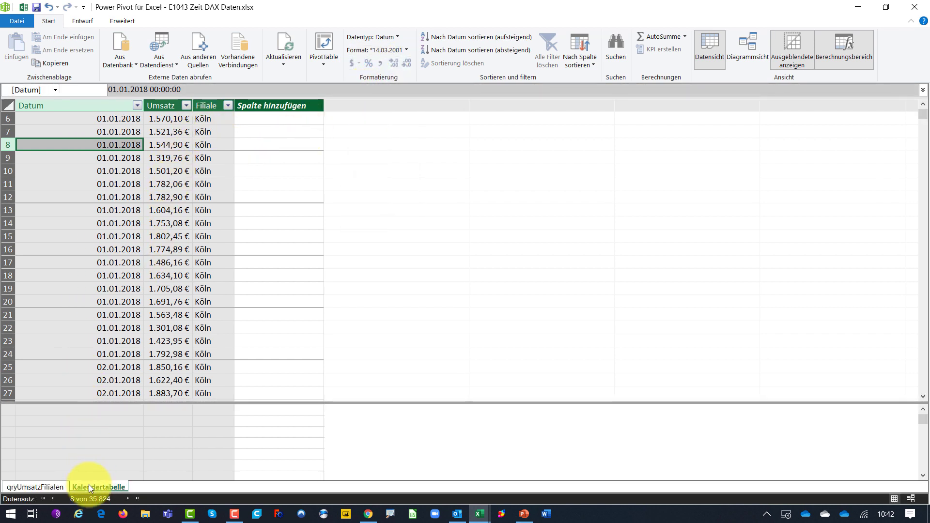
click(34, 132)
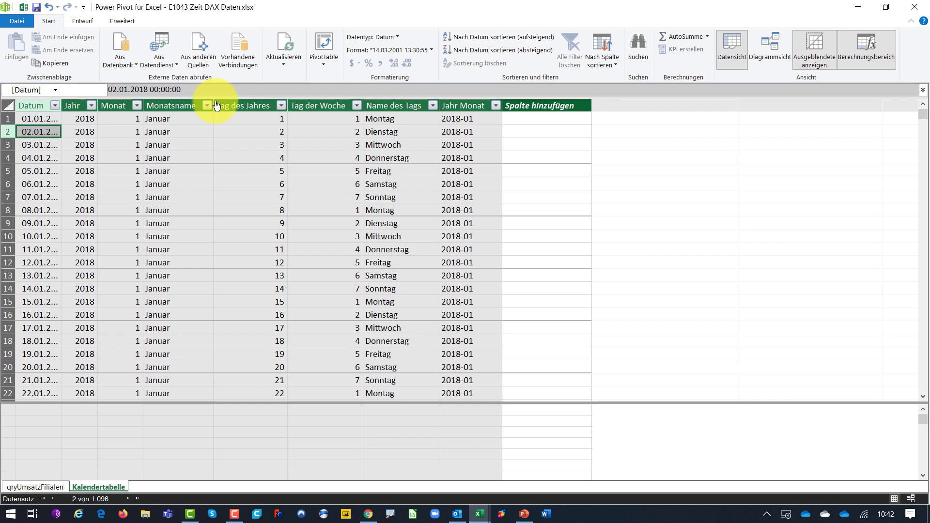
click(377, 51)
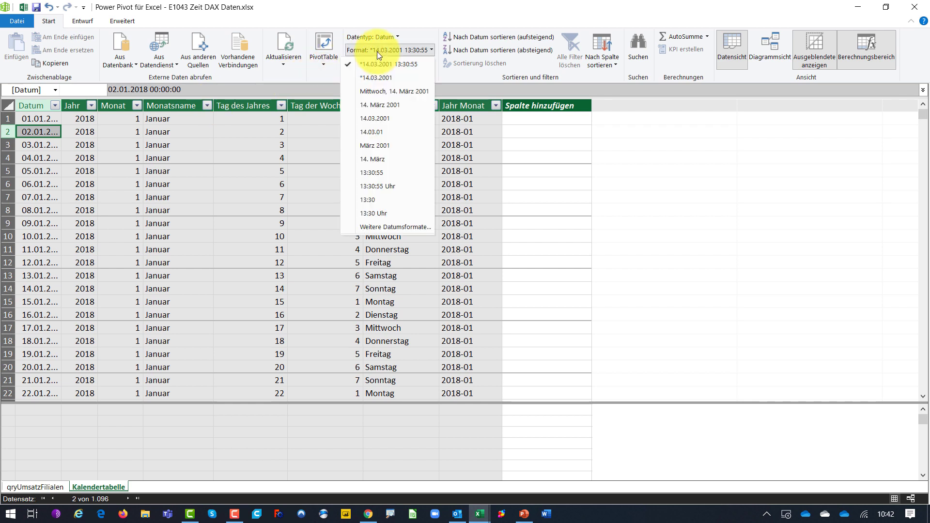
click(369, 76)
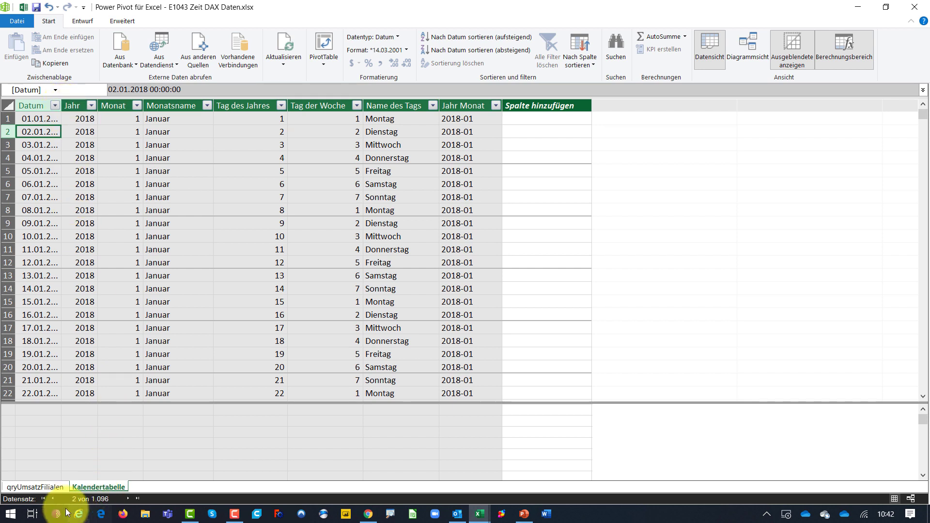
click(51, 487)
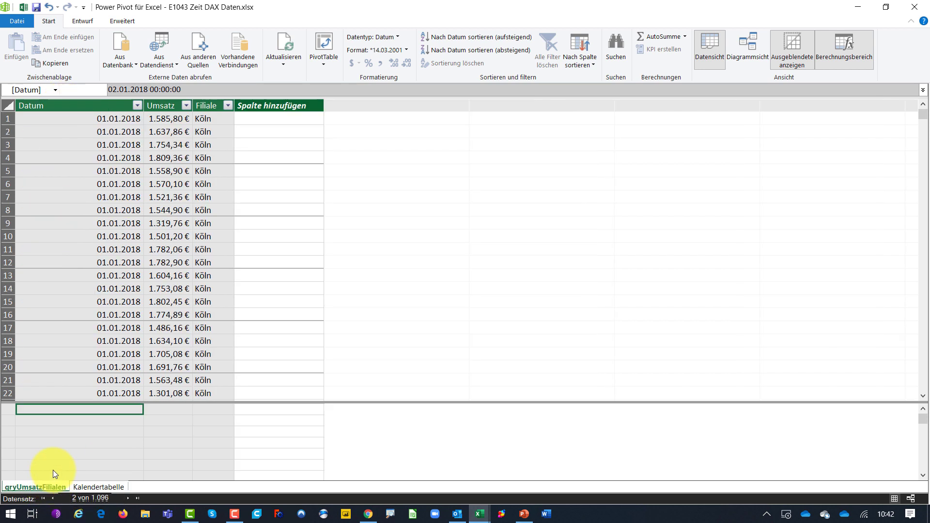
click(170, 131)
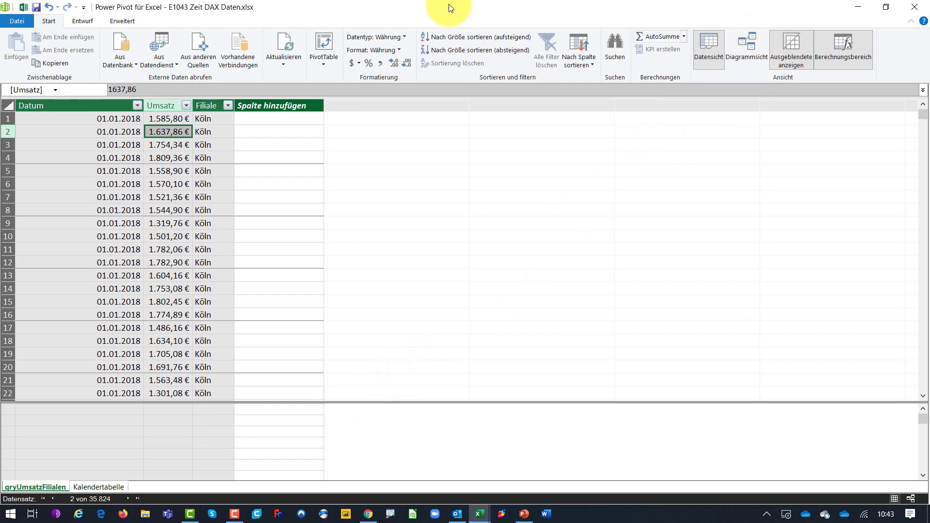
click(752, 46)
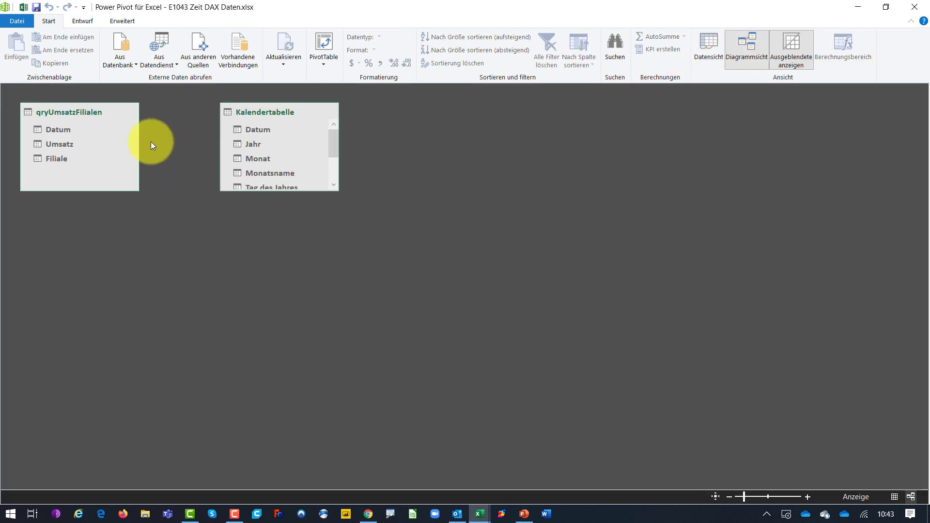
- Enlarge both table boxes, link Kalendertabelle Datum to qryUmsatzFilialen Datum, and return to Datensicht
drag(82, 191, 77, 231)
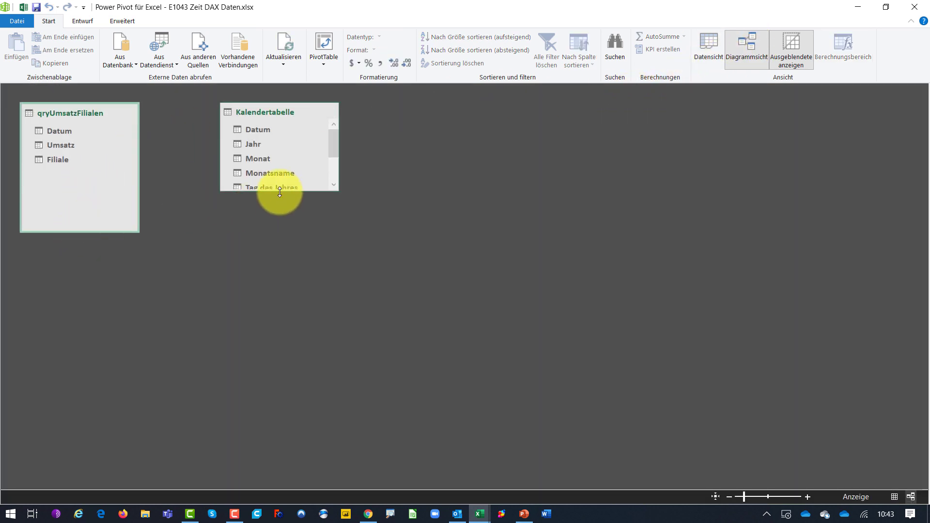
drag(279, 192, 266, 240)
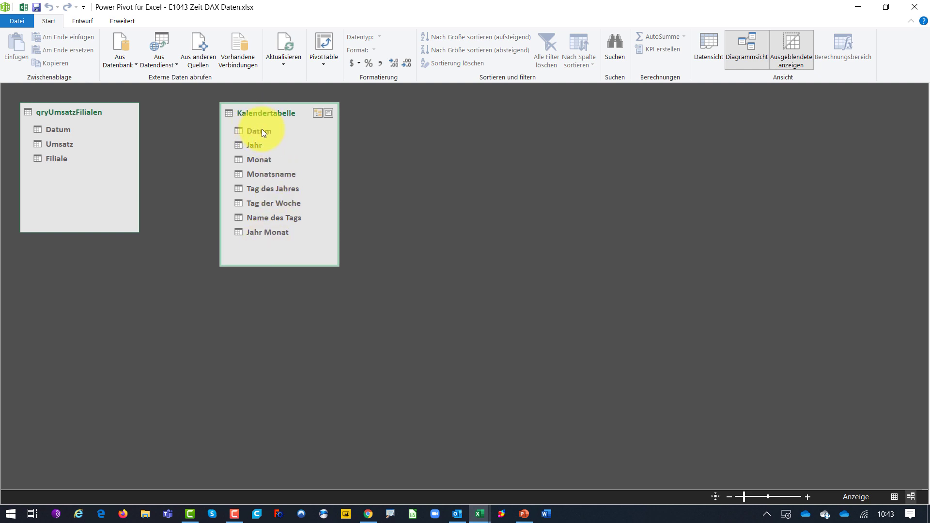
mouse_move(261, 130)
mouse_down()
mouse_move(73, 134)
mouse_move(249, 127)
mouse_up()
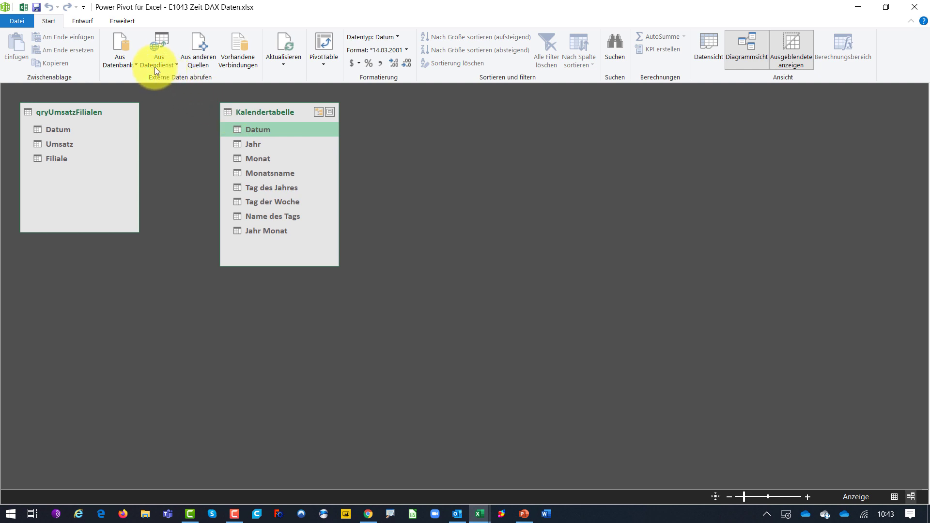
click(708, 45)
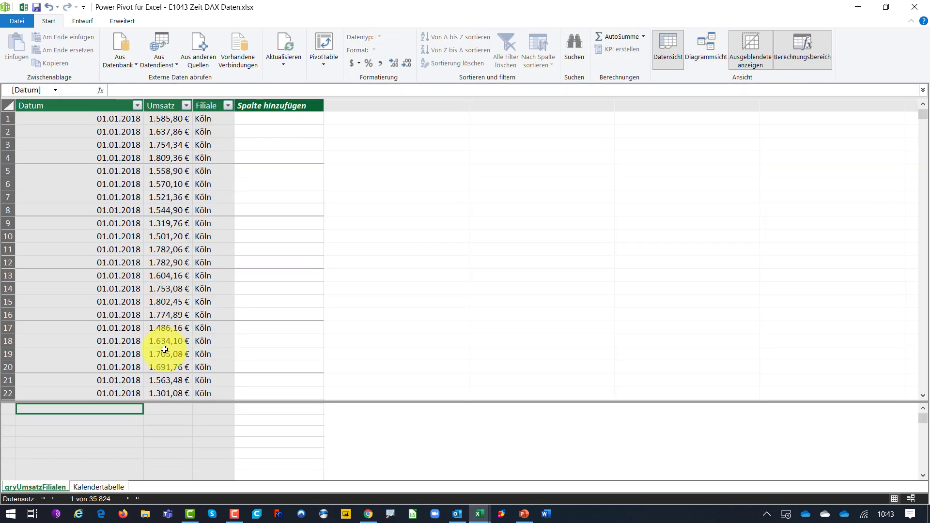
- Use Entwurf > Als Datumstabelle markieren on Kalendertabelle, confirming Datum as the date column
click(106, 486)
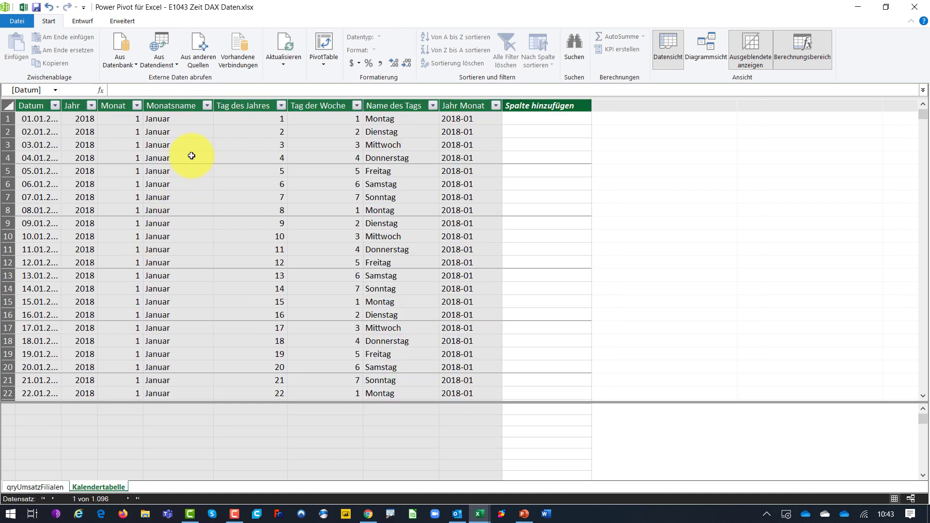
click(80, 132)
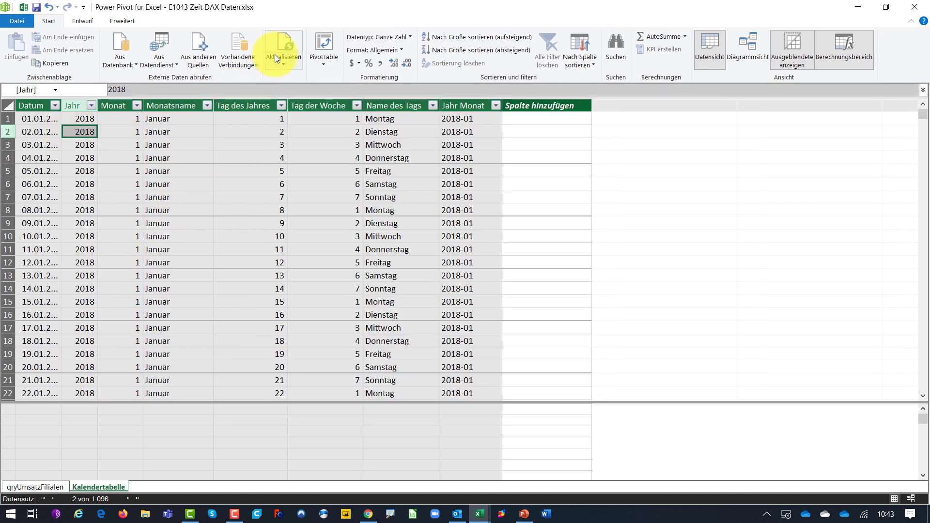
click(84, 20)
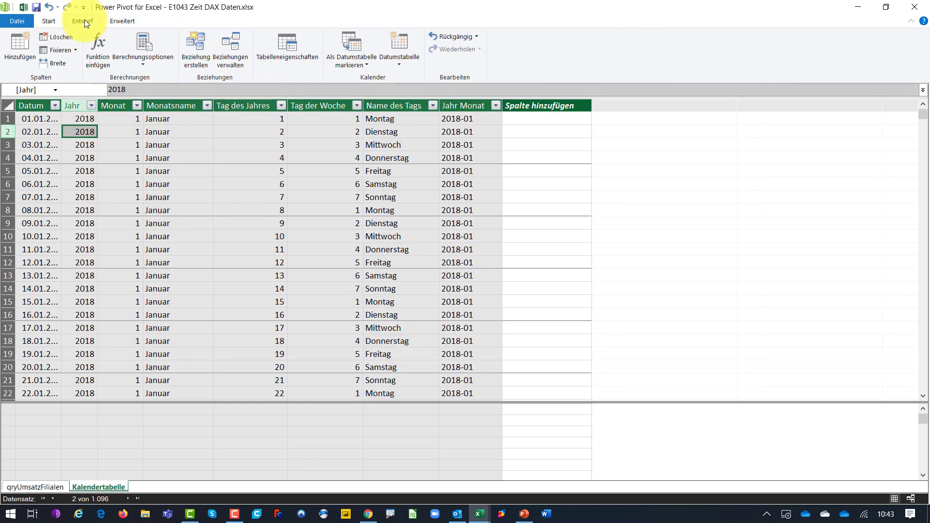
click(348, 53)
click(328, 80)
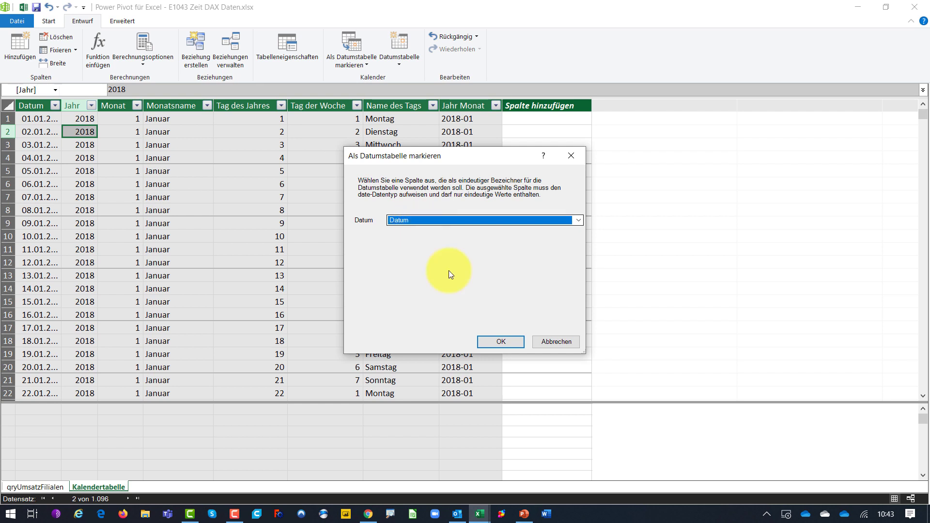
click(503, 342)
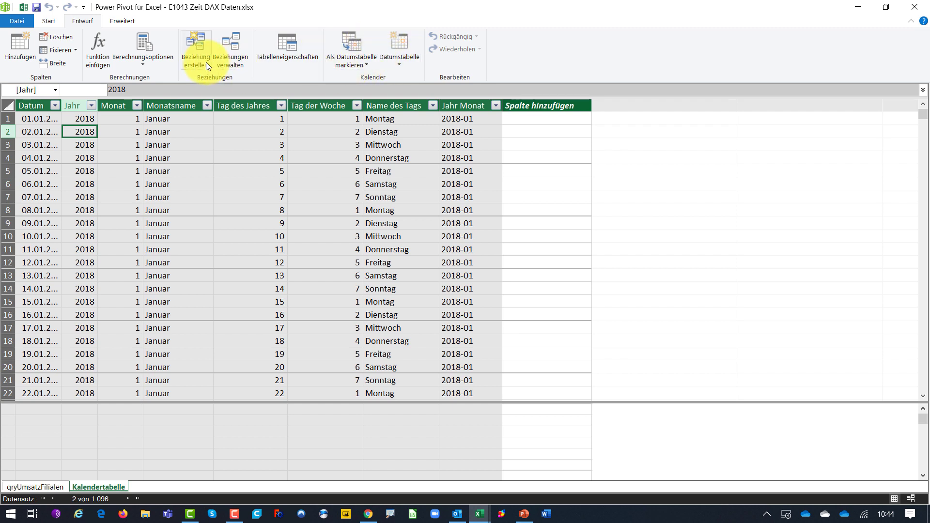
click(406, 67)
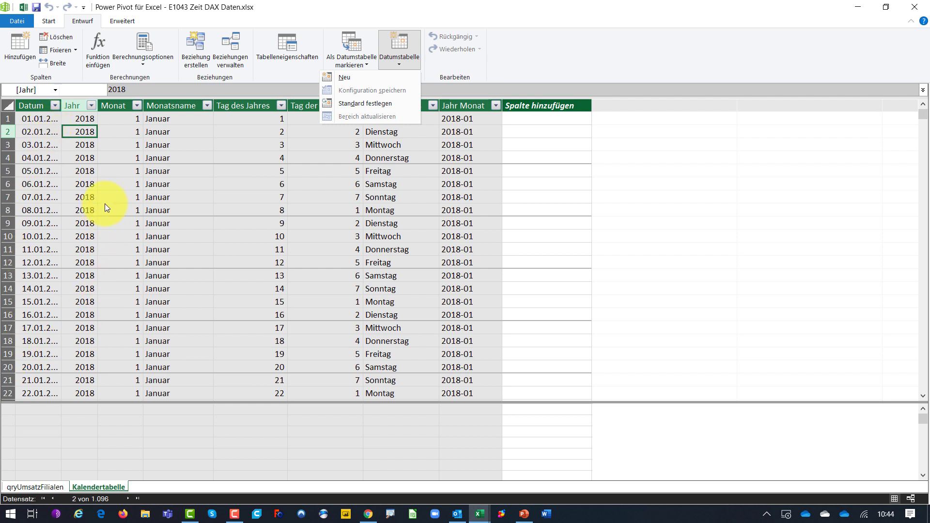
click(45, 21)
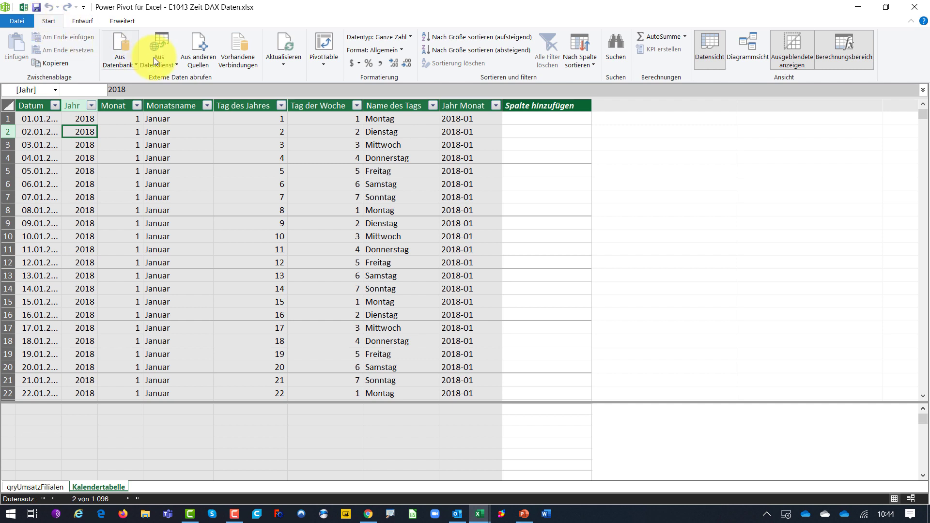
click(176, 127)
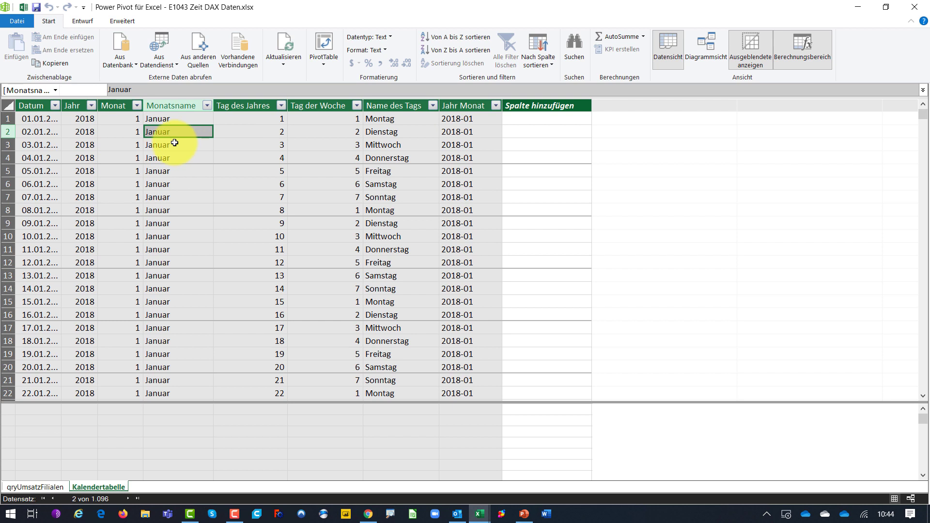
- Sort the Monatsname column by the Monat column
click(534, 62)
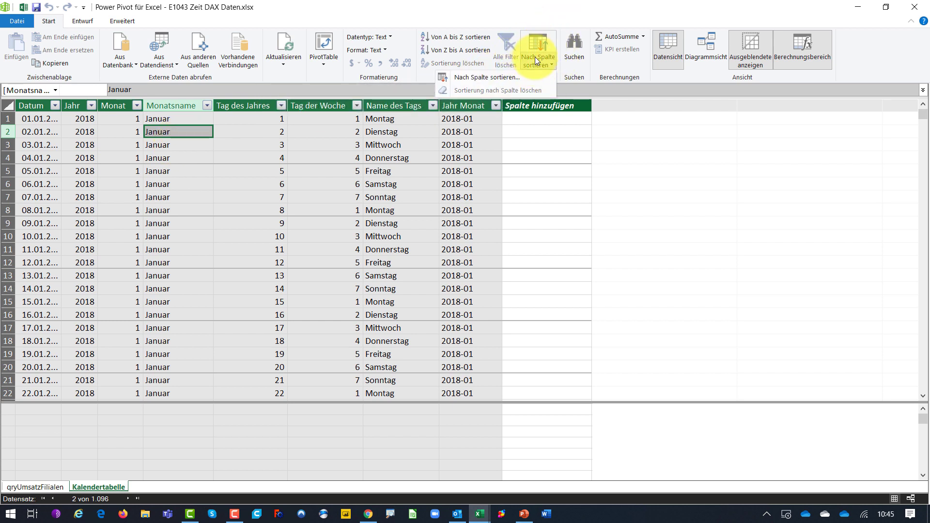
click(497, 77)
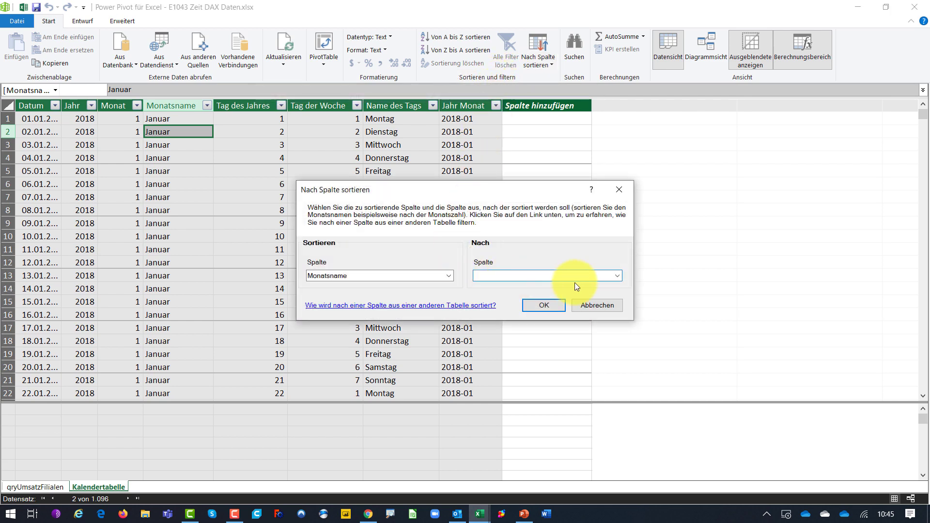
click(620, 278)
click(531, 295)
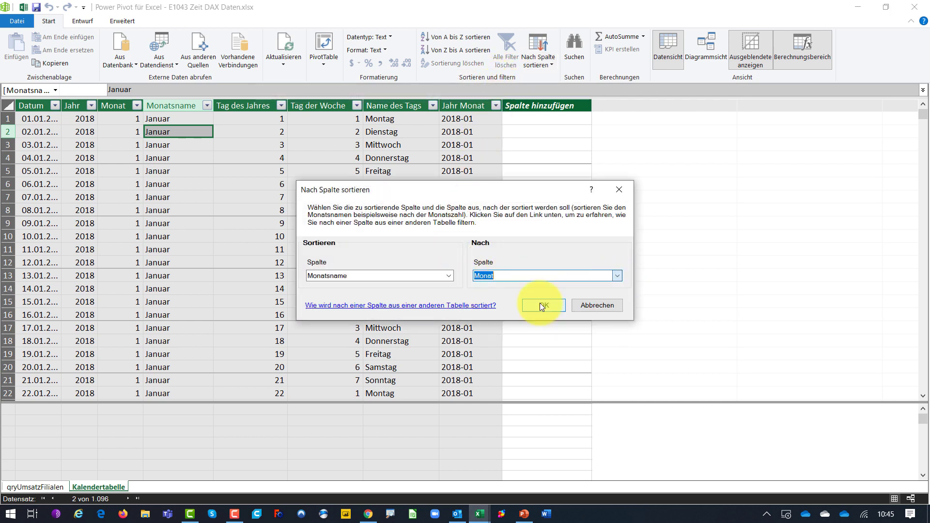
click(539, 304)
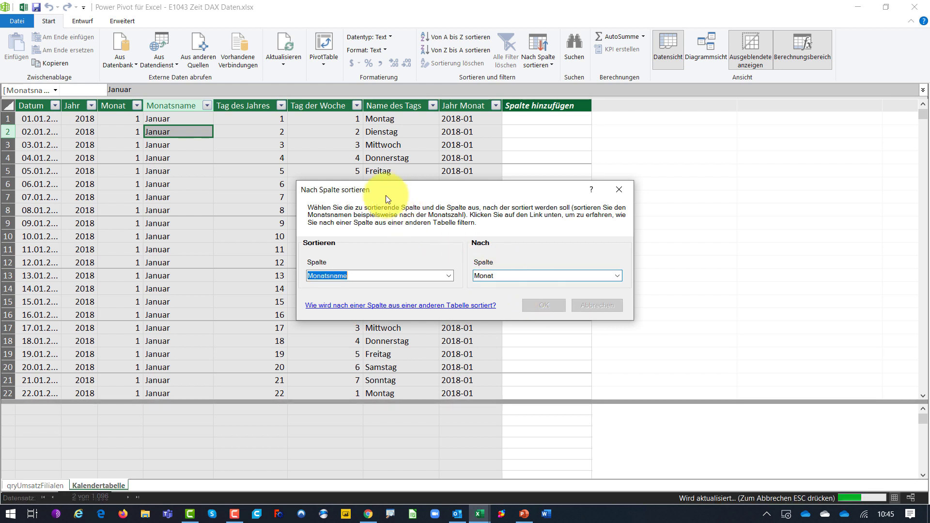
- Sort the Name des Tags column by the Tag der Woche column
click(387, 130)
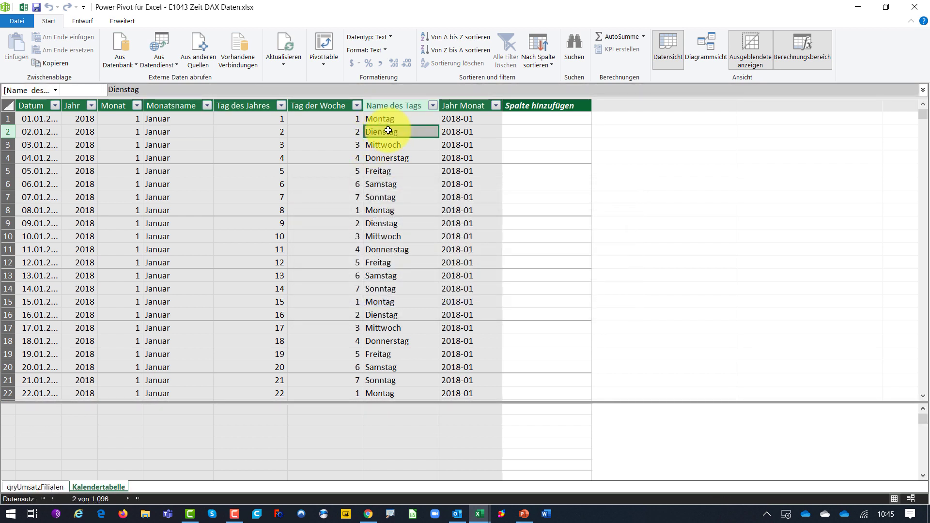
click(551, 64)
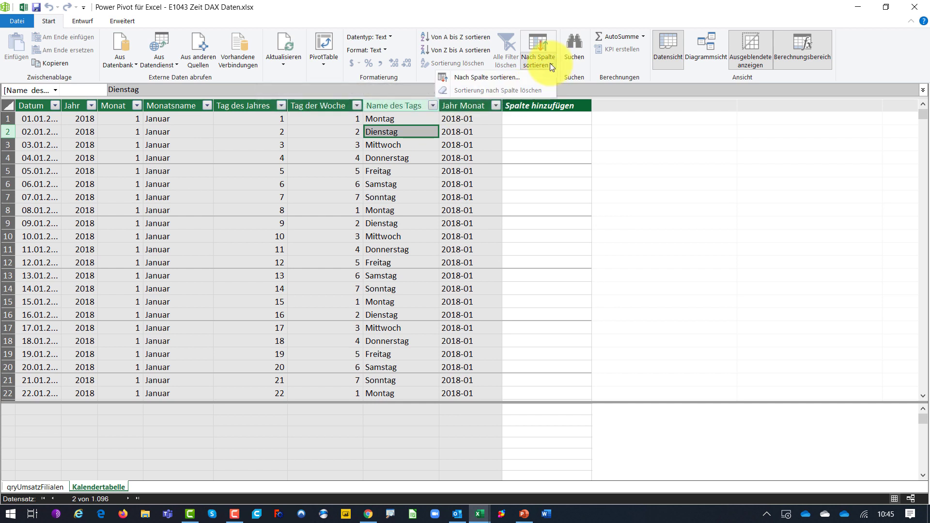
click(504, 76)
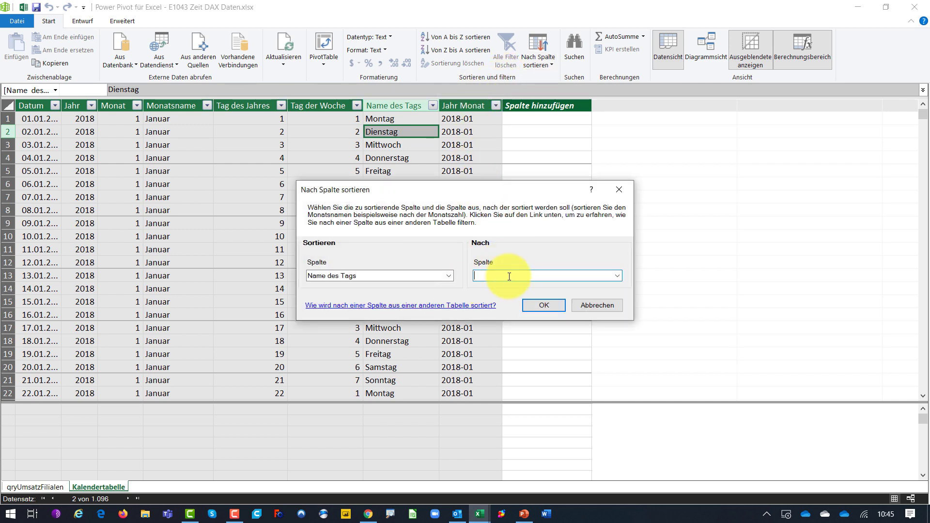
click(617, 276)
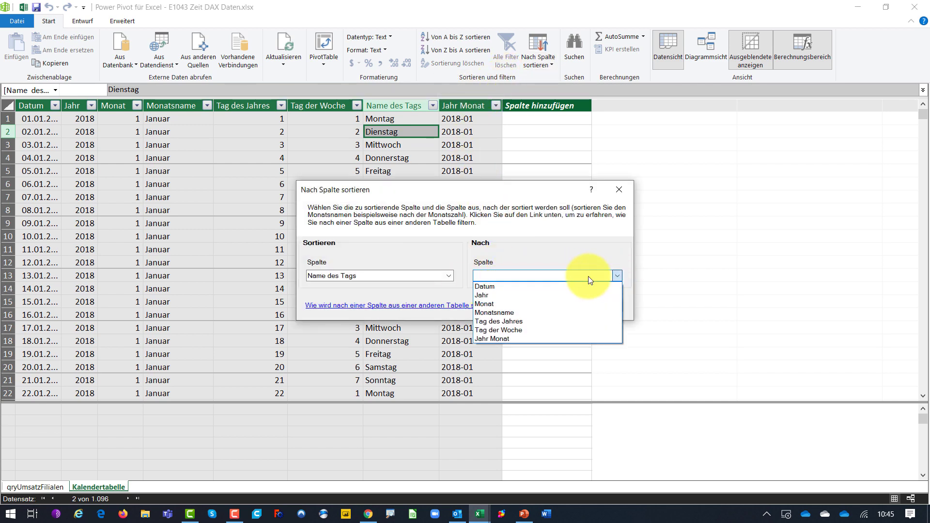
click(499, 330)
click(545, 305)
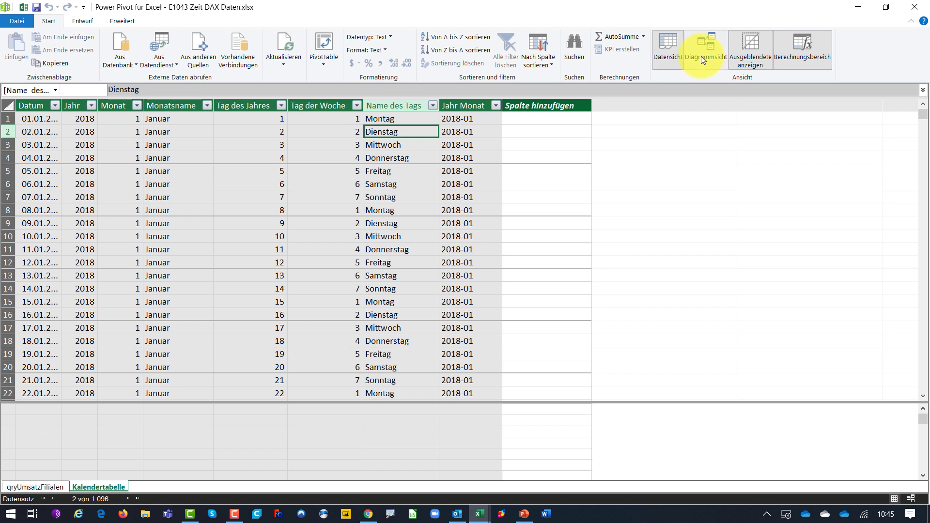
- In diagram view, link Datum between both tables, placing qryUmsatzFilialen below and Kalendertabelle left
click(700, 52)
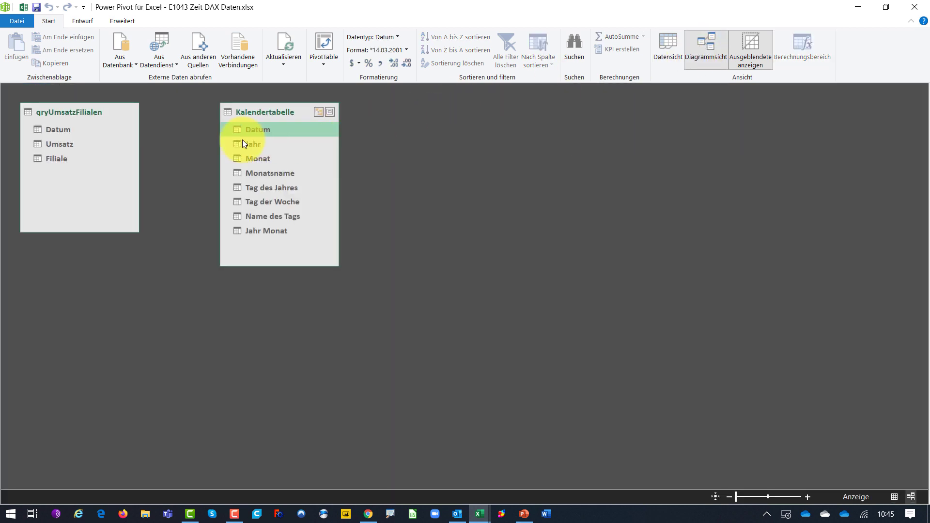
drag(256, 129, 48, 133)
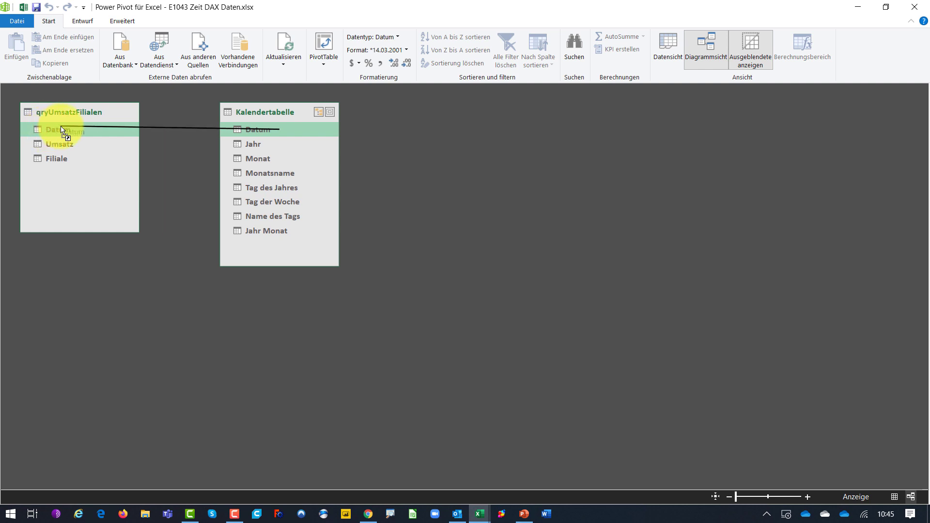
drag(48, 132, 49, 133)
mouse_move(135, 158)
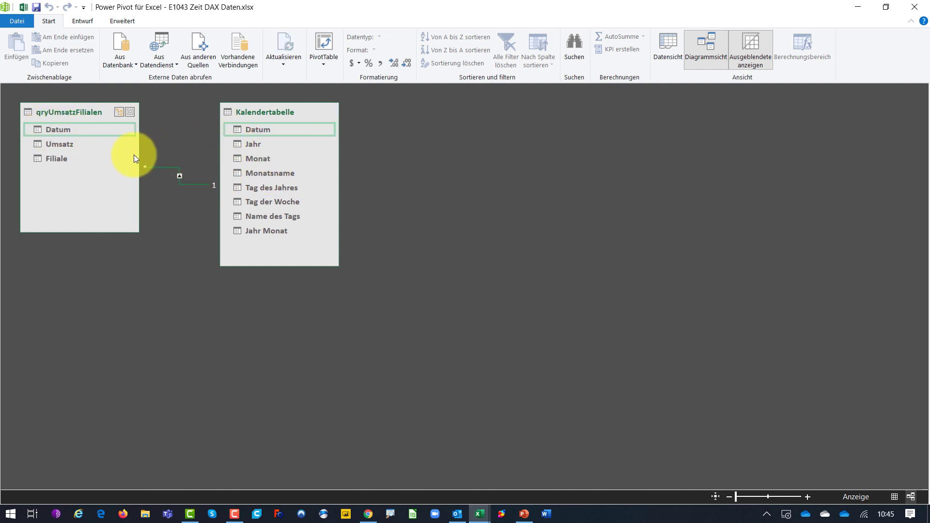
drag(86, 111, 418, 309)
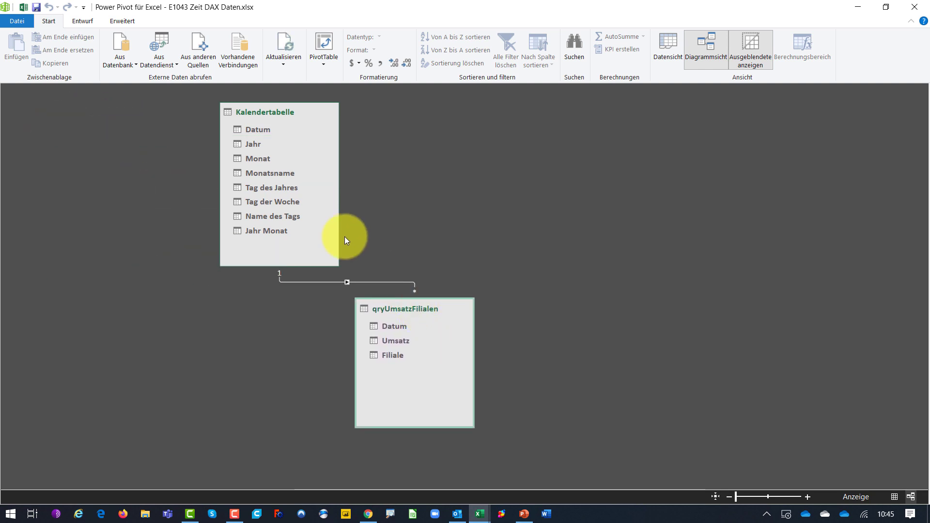
drag(227, 115, 86, 116)
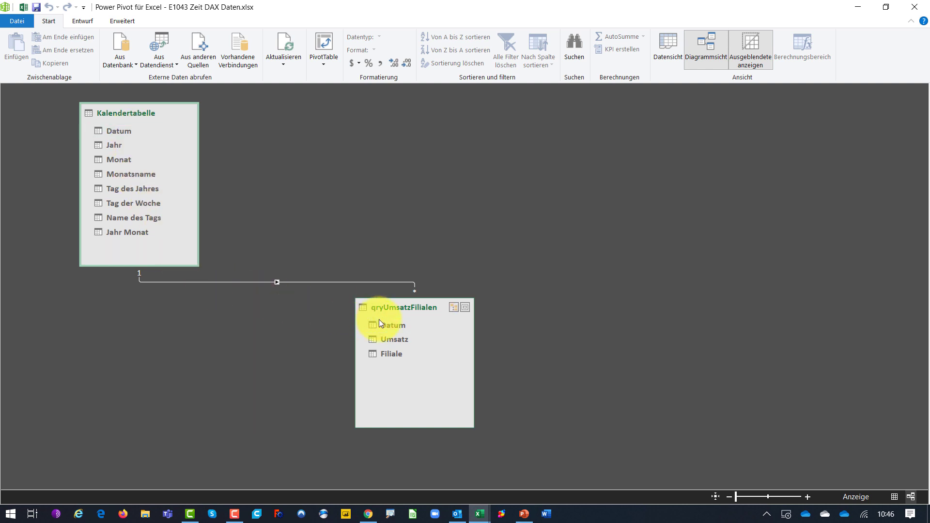
- Hide qryUmsatzFilialen's Datum field from client tools, then switch back to the Kalendertabelle data view
click(394, 326)
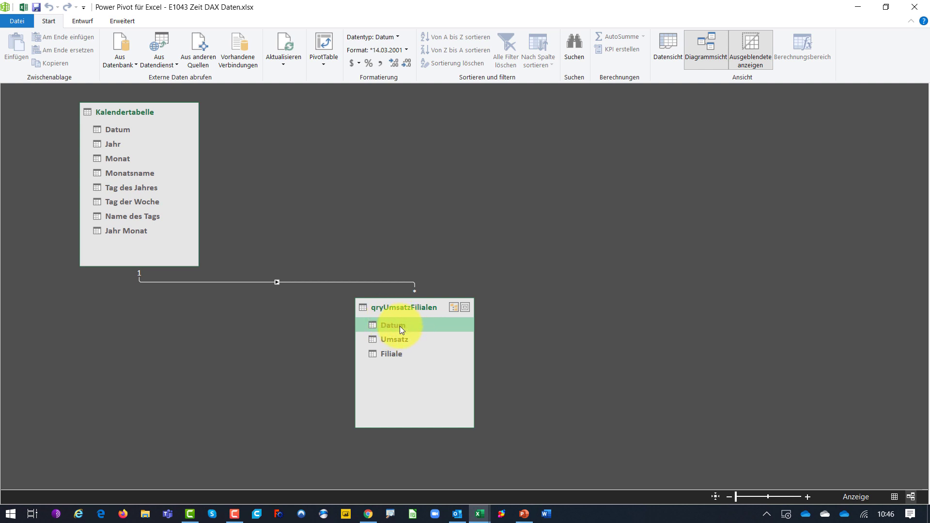
right_click(393, 324)
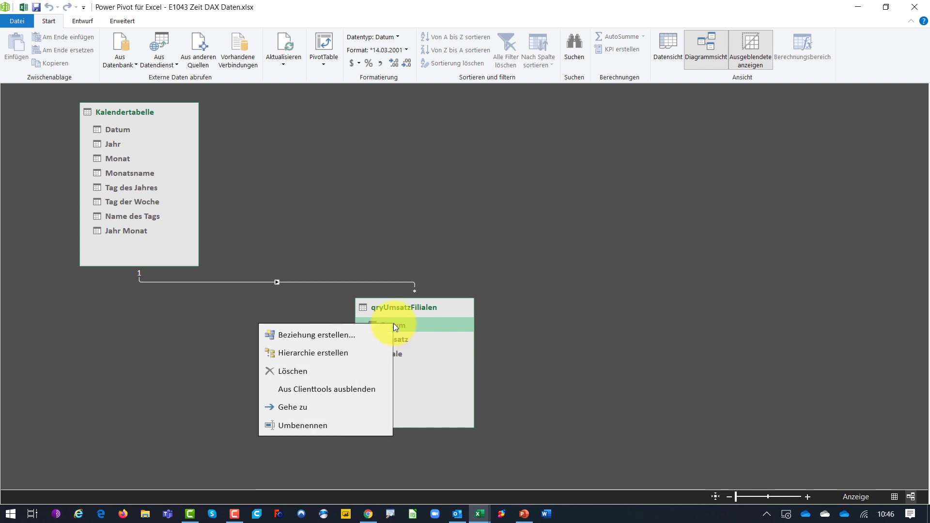
click(338, 389)
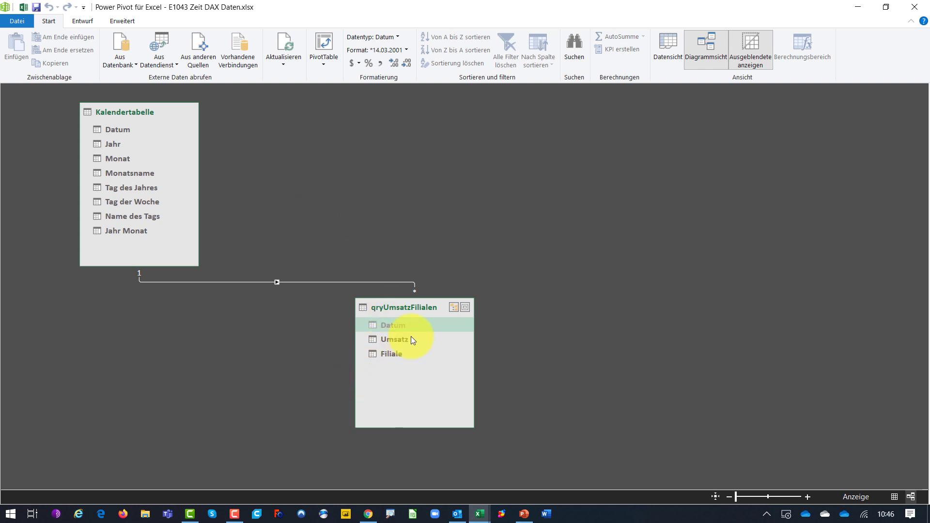
drag(427, 314, 339, 318)
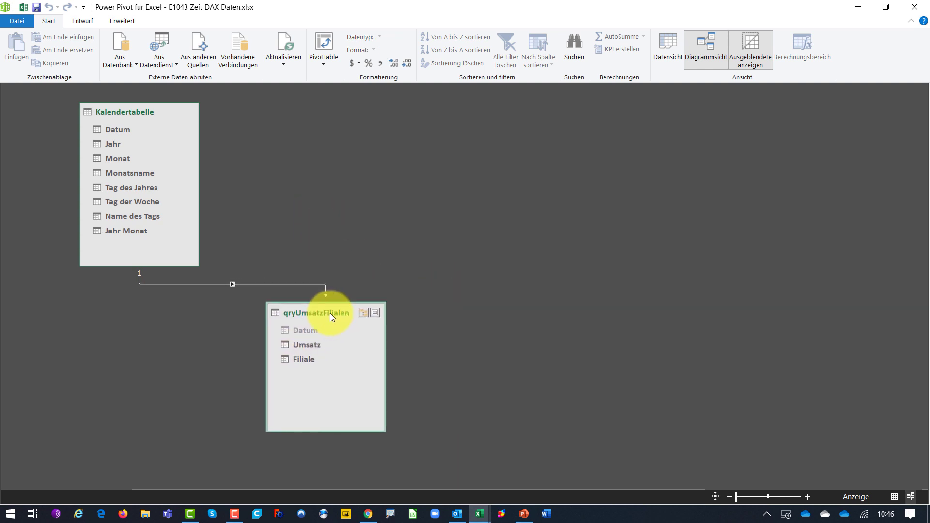
click(665, 44)
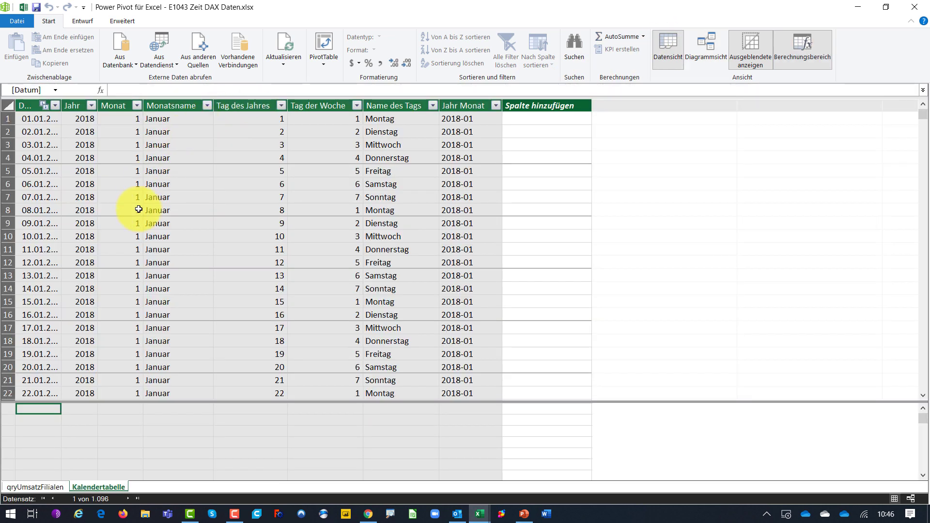
- From the qryUmsatzFilialen table, create a data-model PivotTable placed on a new worksheet
click(46, 486)
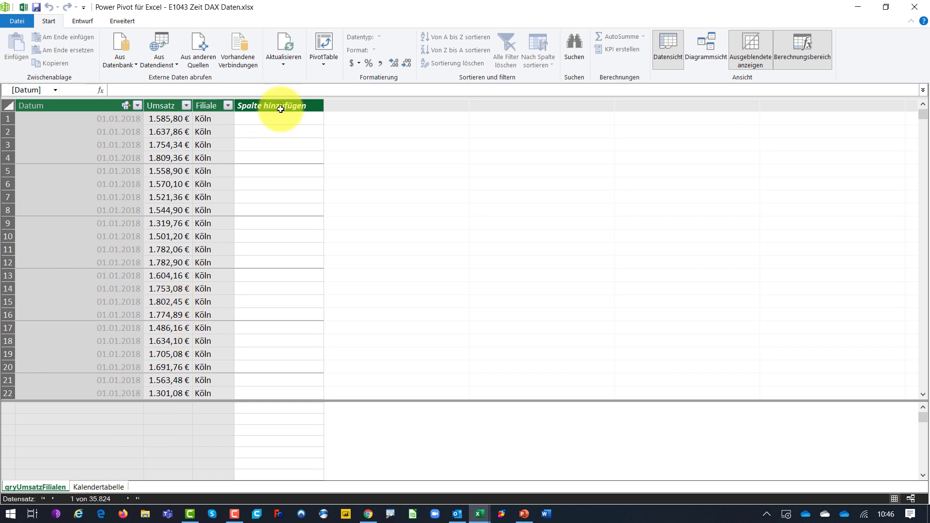
click(324, 43)
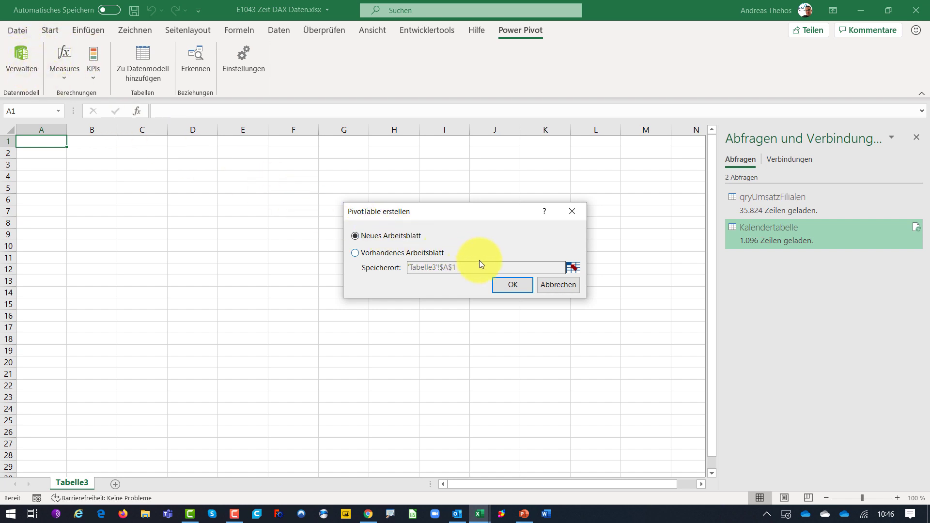
- Put the empty PivotTable on new sheet Tabelle1, close the queries pane, and expand both tables' fields
click(502, 285)
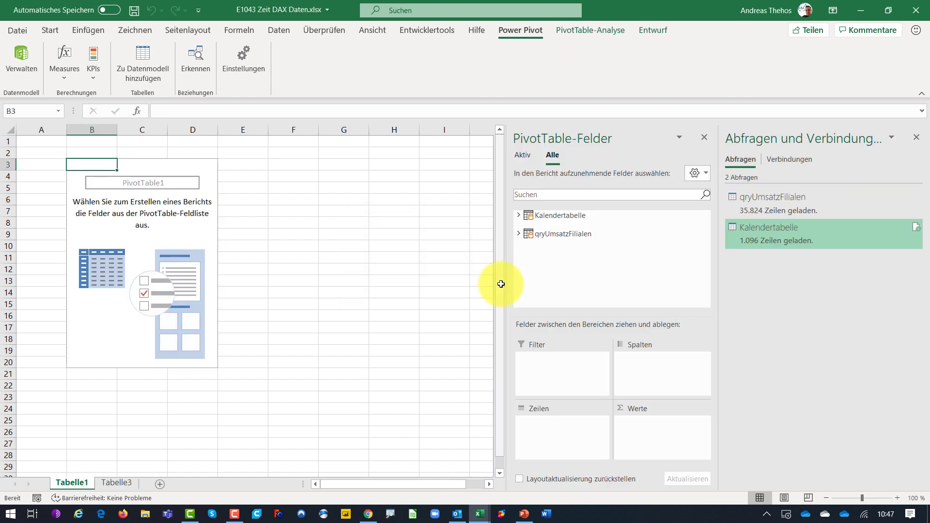
click(919, 140)
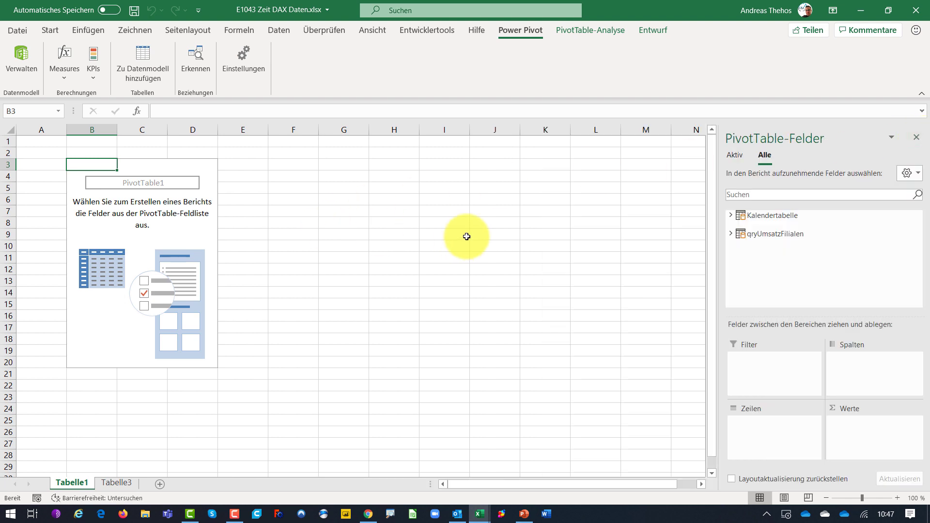
click(732, 234)
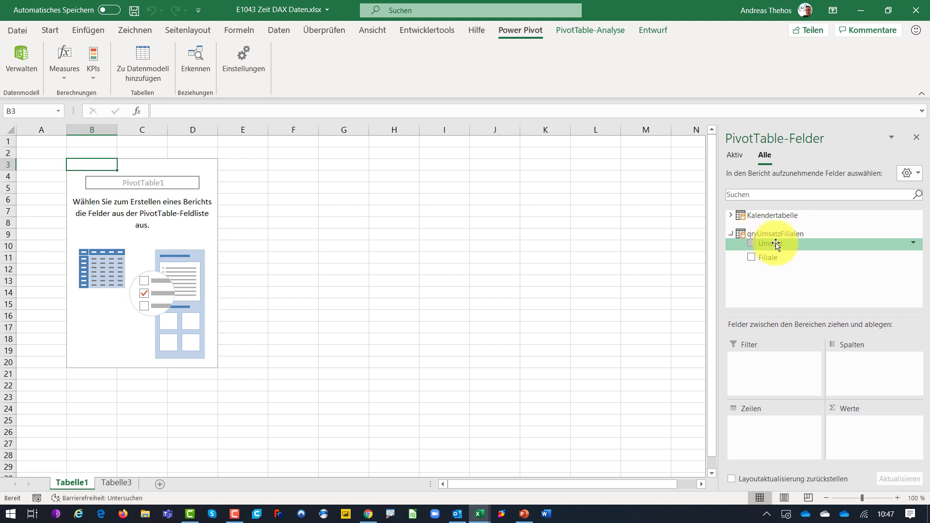
click(731, 216)
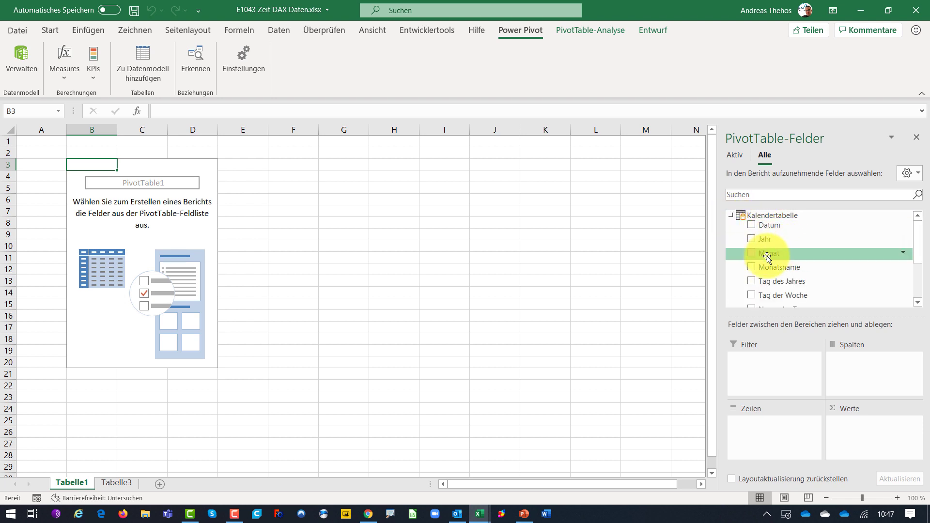
- Lay out the PivotTable with Jahr Monat as rows, Filiale as columns, and summed Umsatz as values
scroll(799, 262, down, 2)
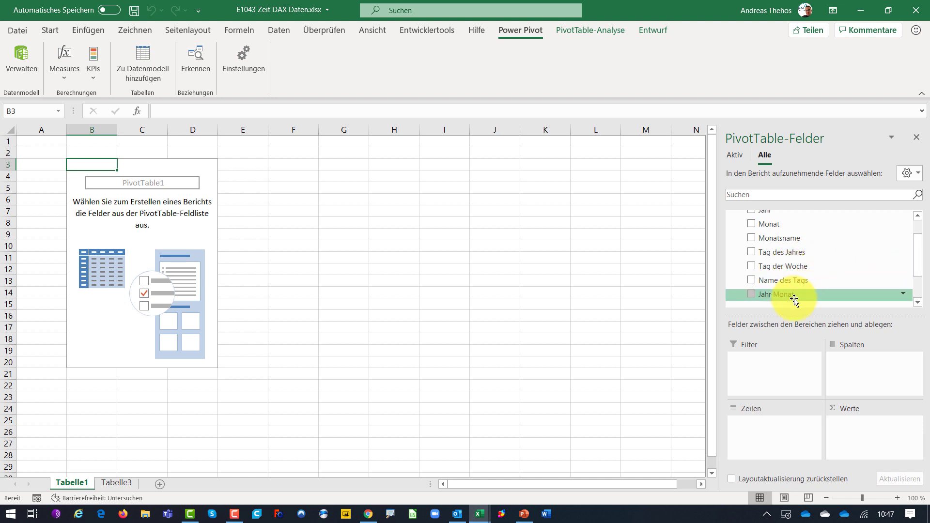
drag(799, 296, 789, 426)
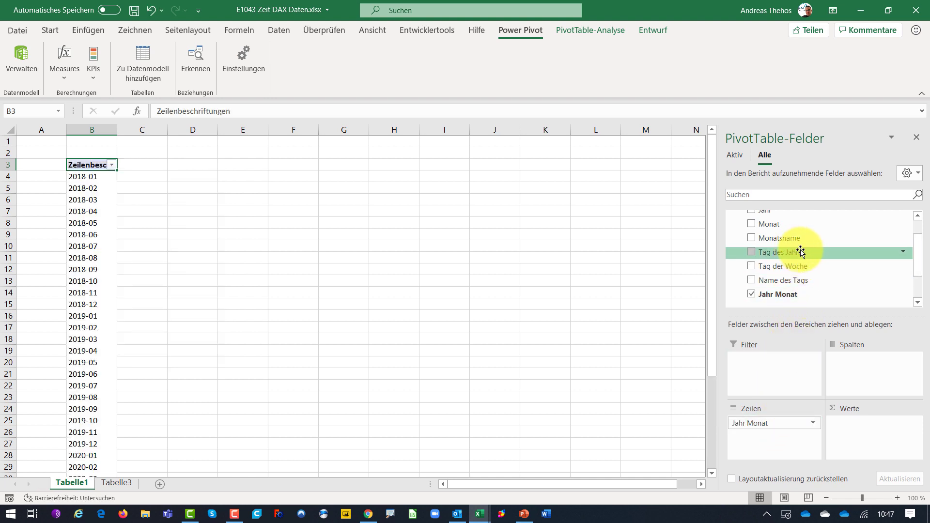
drag(917, 263, 919, 290)
drag(767, 292, 854, 359)
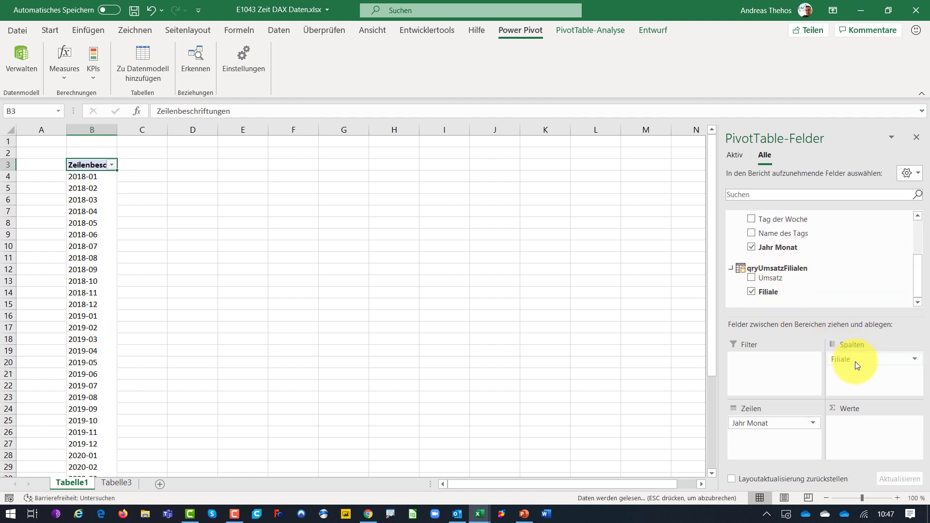
mouse_move(770, 277)
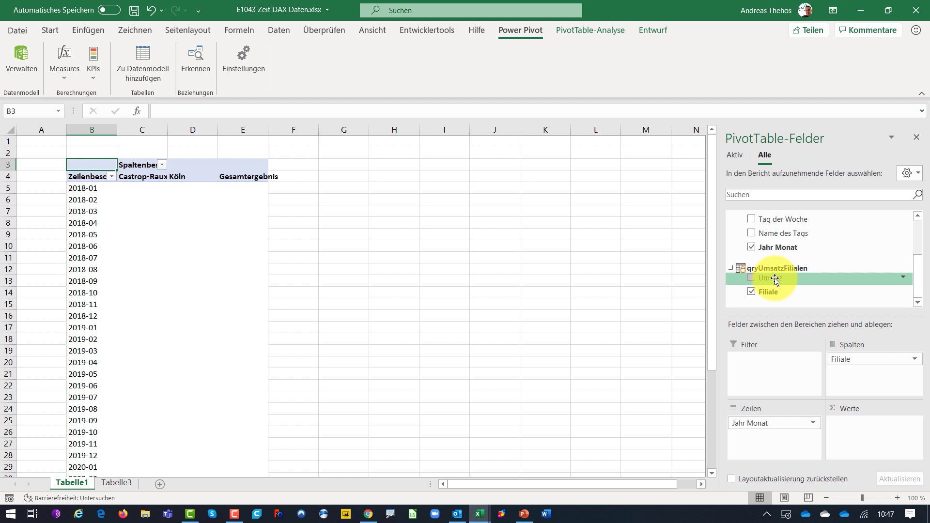
drag(775, 280, 855, 436)
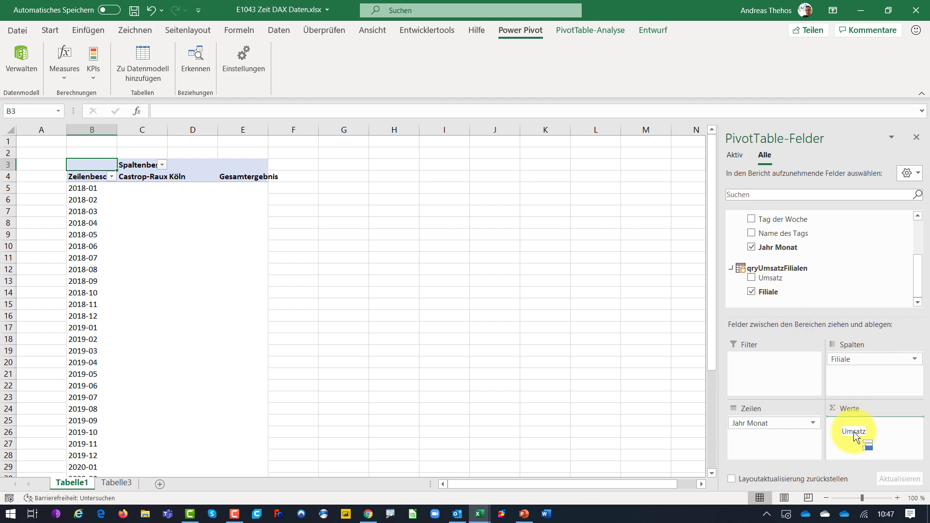
drag(854, 436, 847, 431)
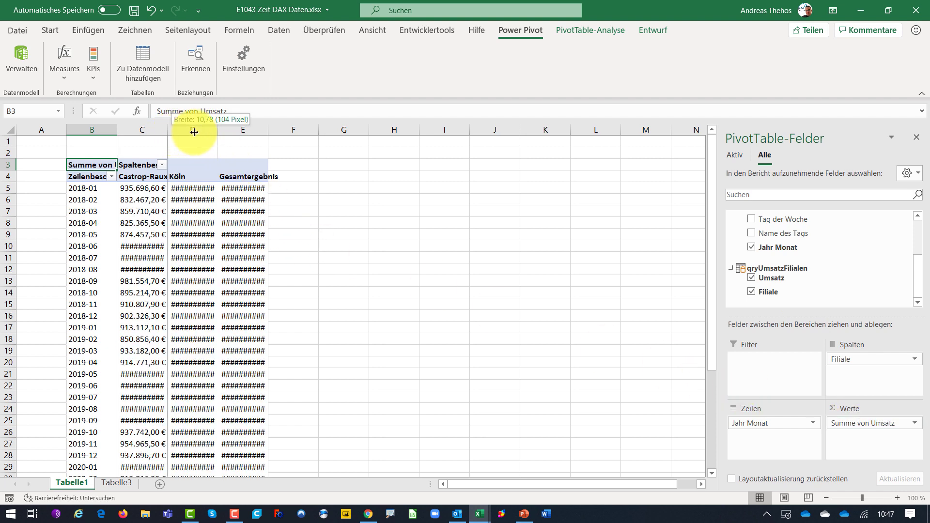
- Widen columns C to E so sums like 2.225.576,16 € display, then select cell C8
drag(171, 132, 352, 131)
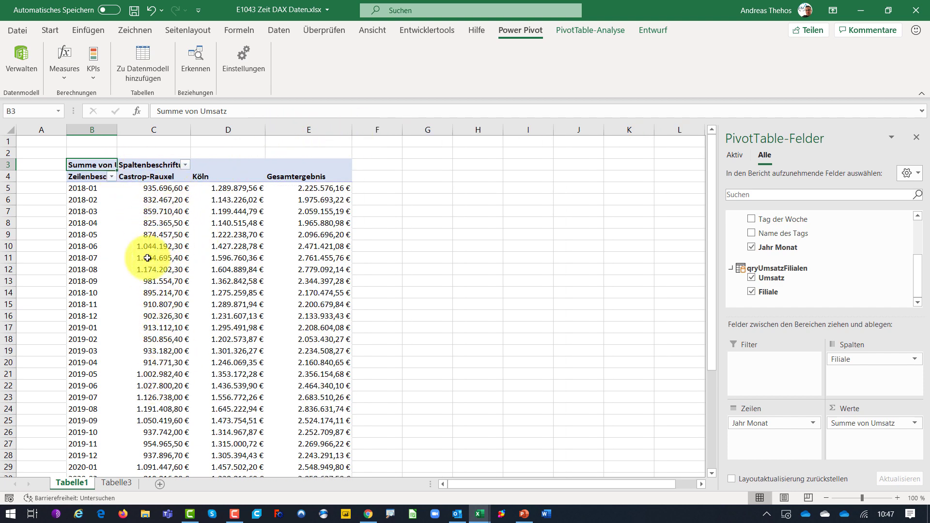
scroll(138, 261, down, 2)
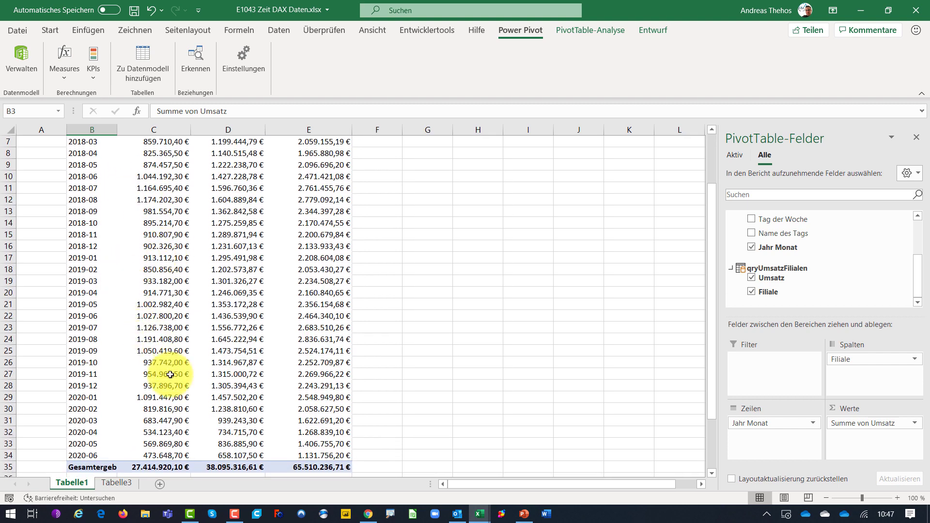
scroll(155, 230, up, 2)
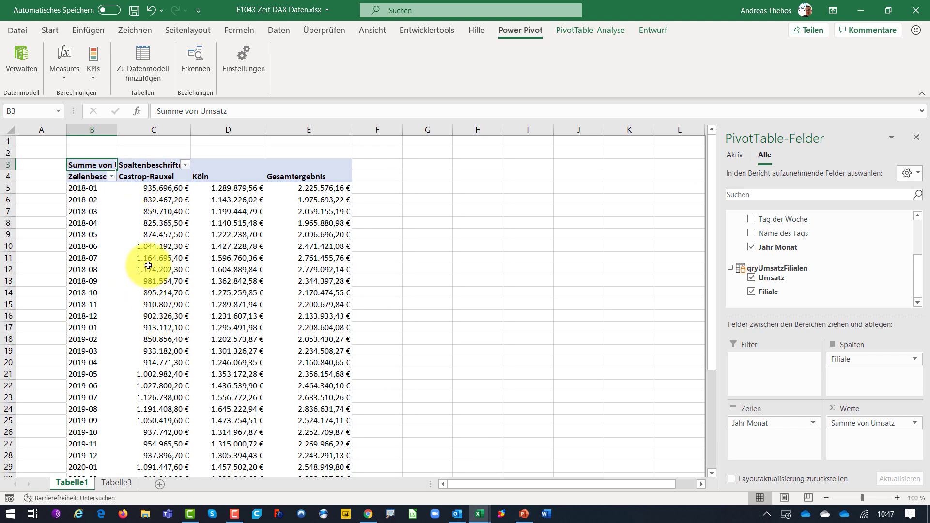
click(144, 222)
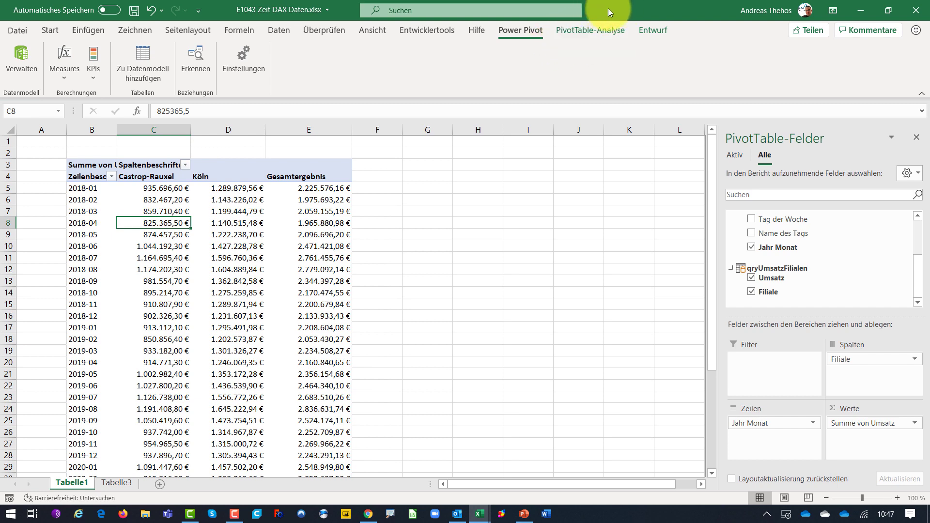
click(597, 29)
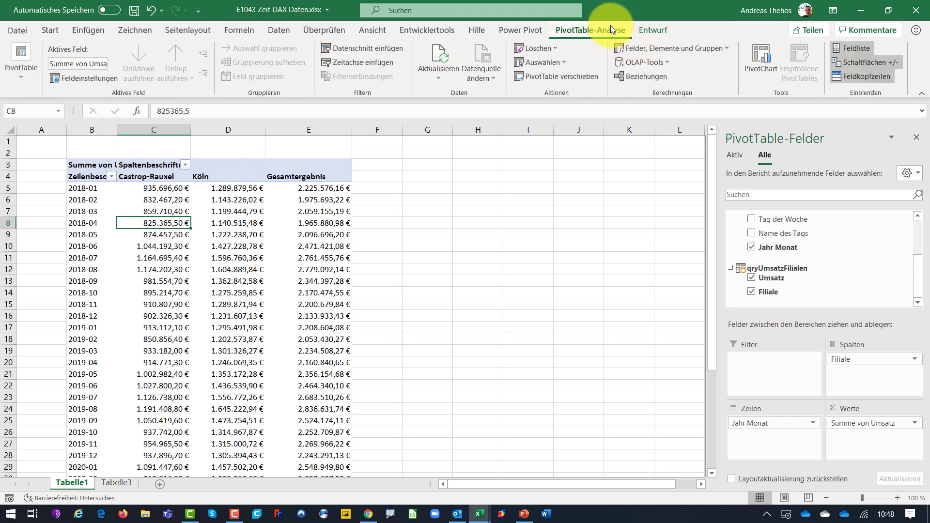
click(768, 57)
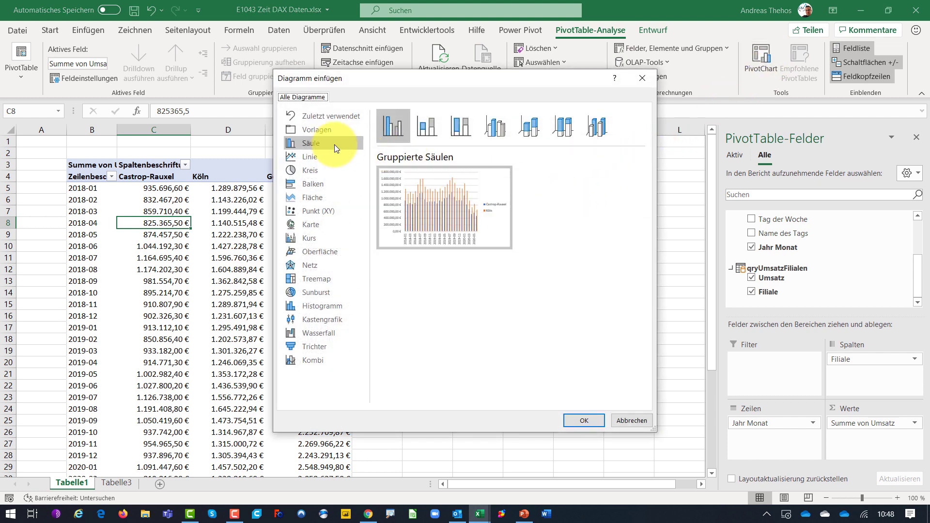
click(310, 154)
click(583, 420)
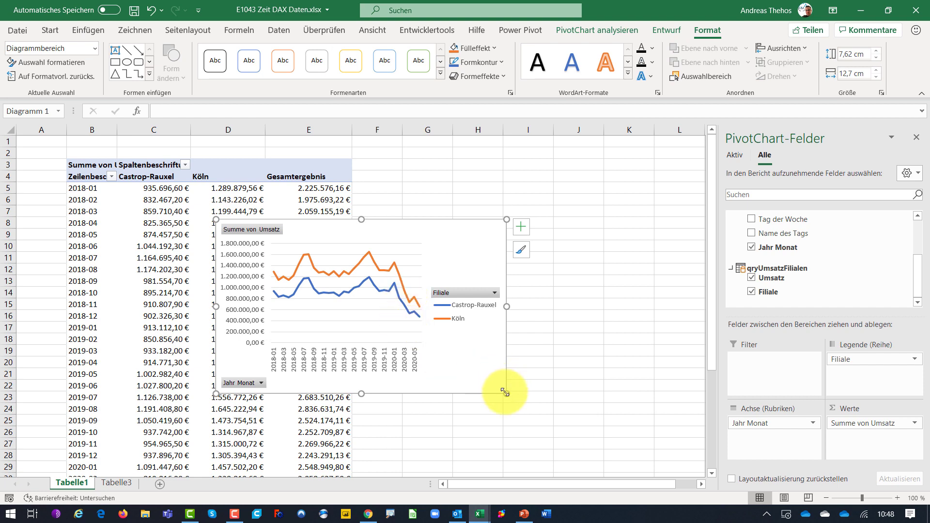
drag(507, 393, 649, 458)
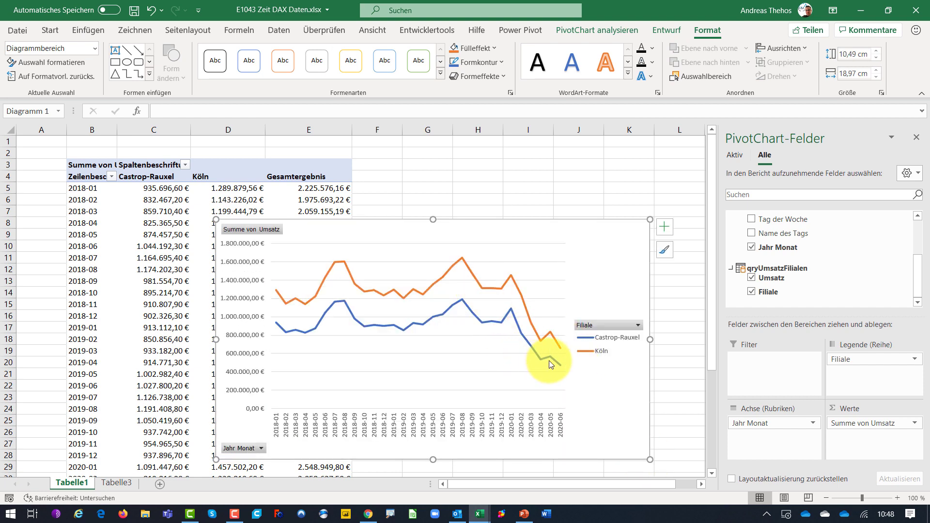
key(Delete)
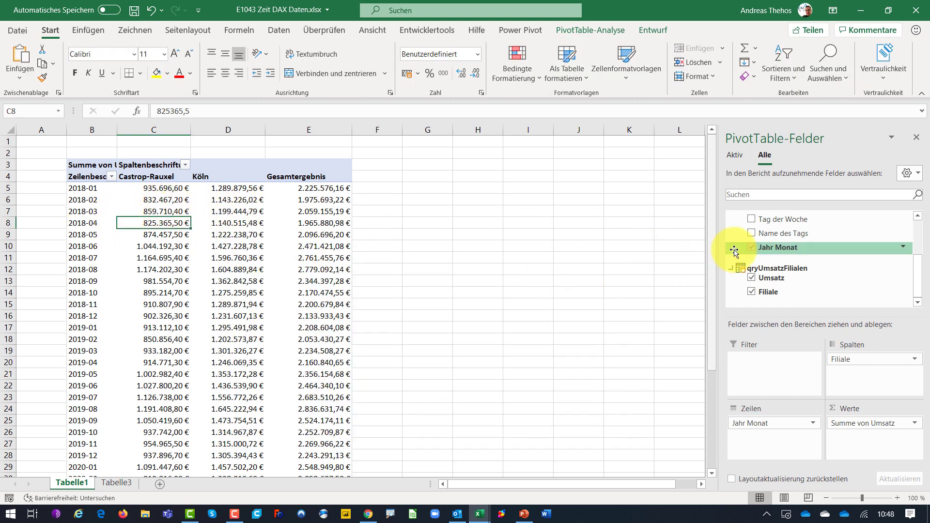
- Look at Power Pivot's Measures options for qryUmsatzFilialen, then switch to the blog post in Chrome
scroll(785, 249, up, 1)
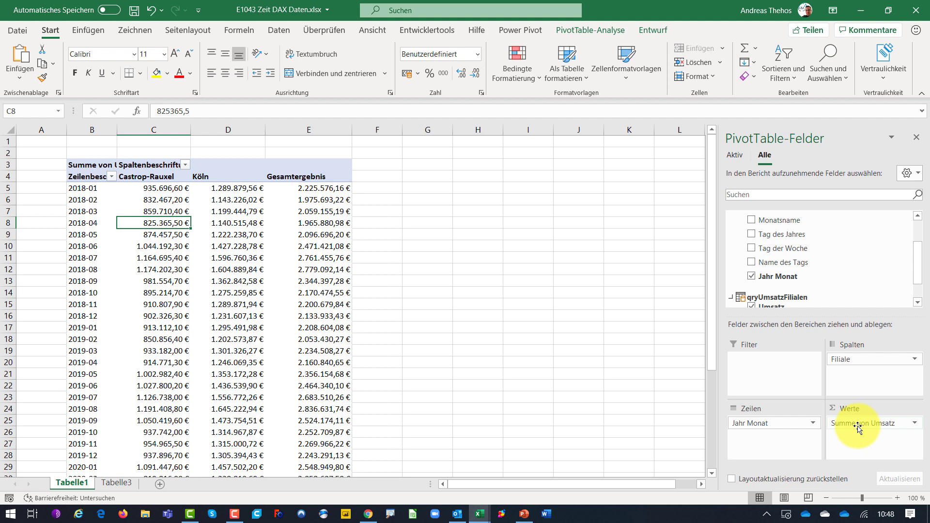
click(520, 27)
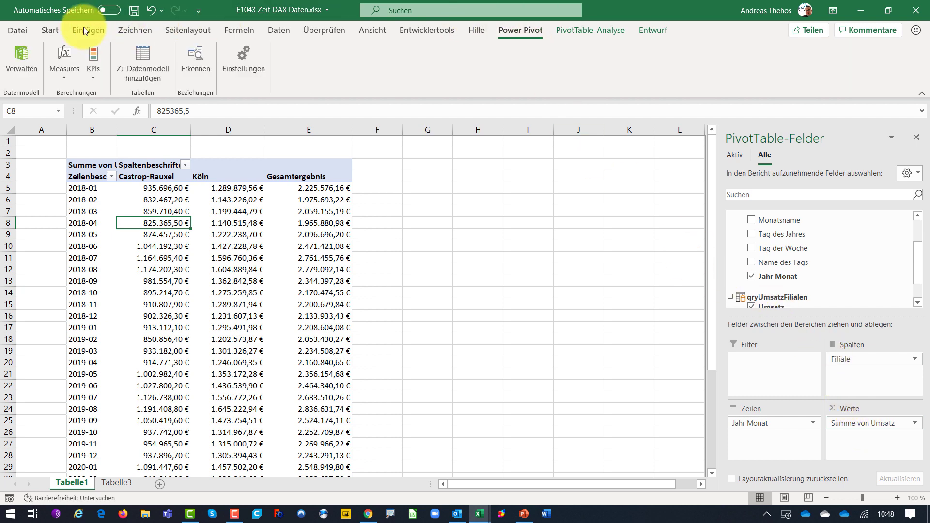
click(66, 57)
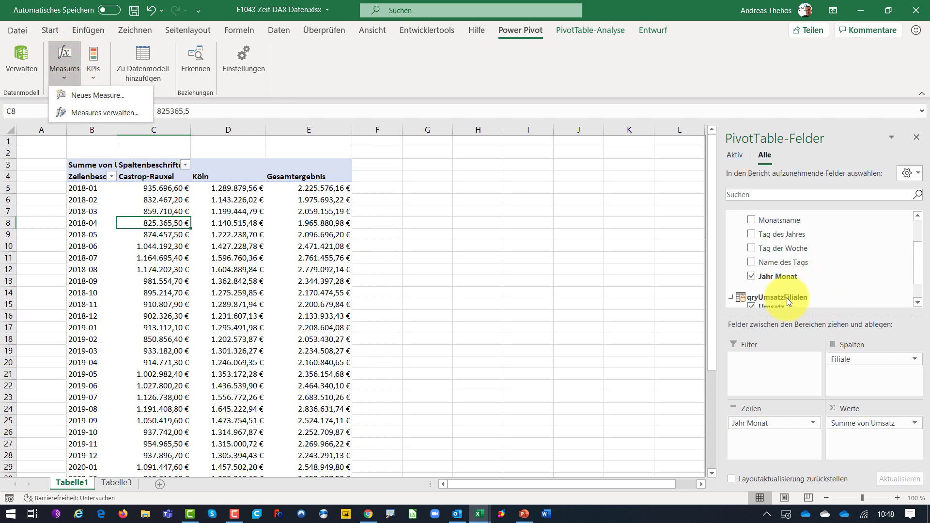
scroll(843, 279, down, 1)
right_click(777, 268)
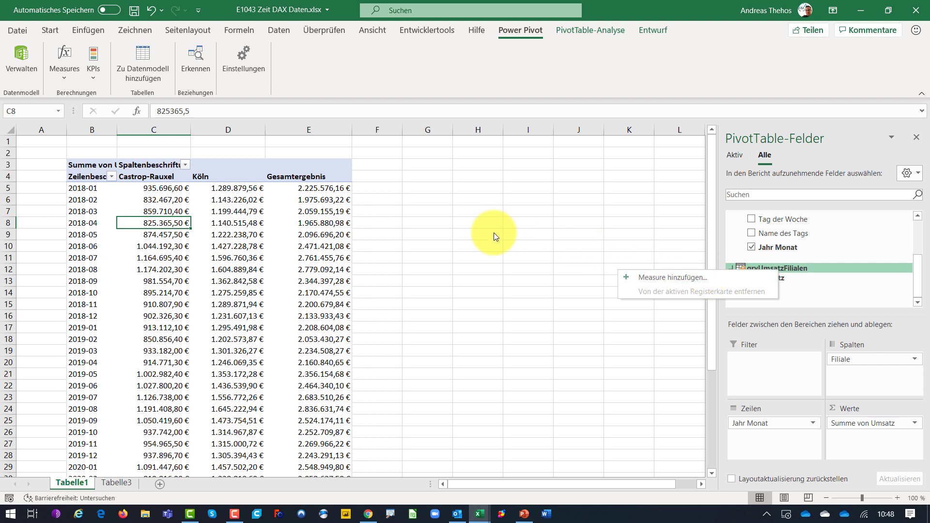
click(369, 514)
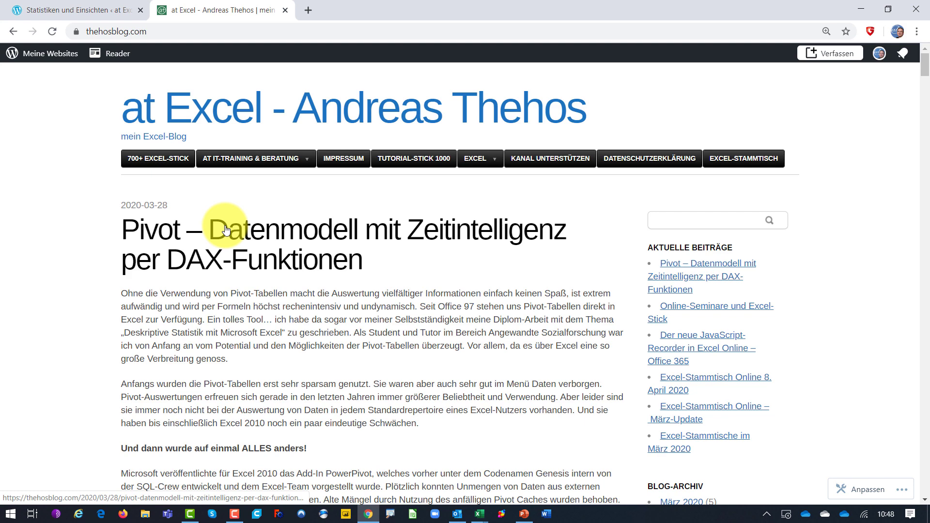
- Search the blog for 'kalendertabelle' using the sidebar search box
scroll(271, 249, down, 5)
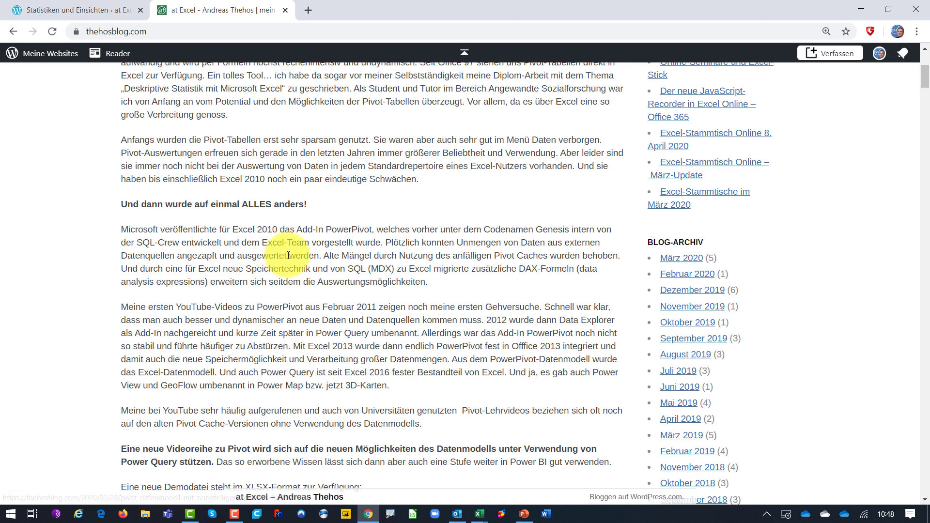
scroll(286, 249, down, 6)
scroll(254, 233, up, 15)
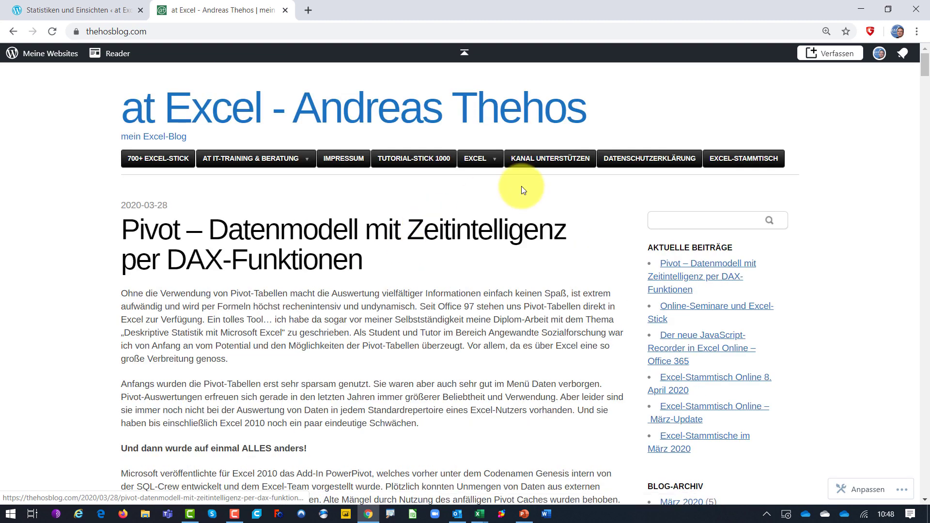
click(683, 220)
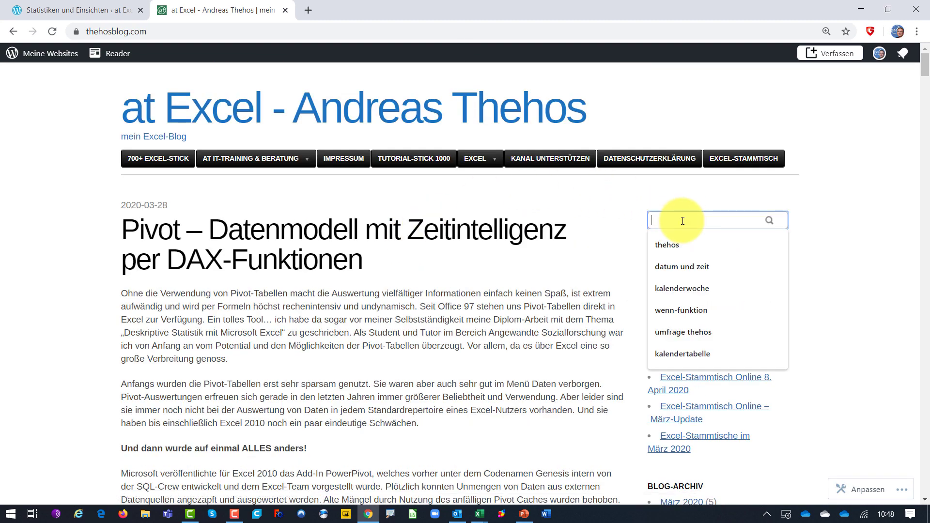
text(kalendertab)
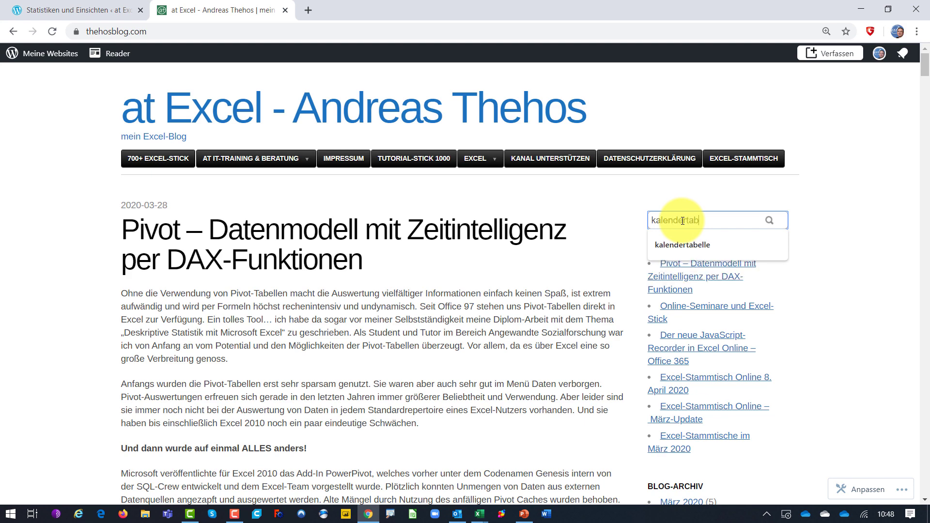
text(elle)
key(Return)
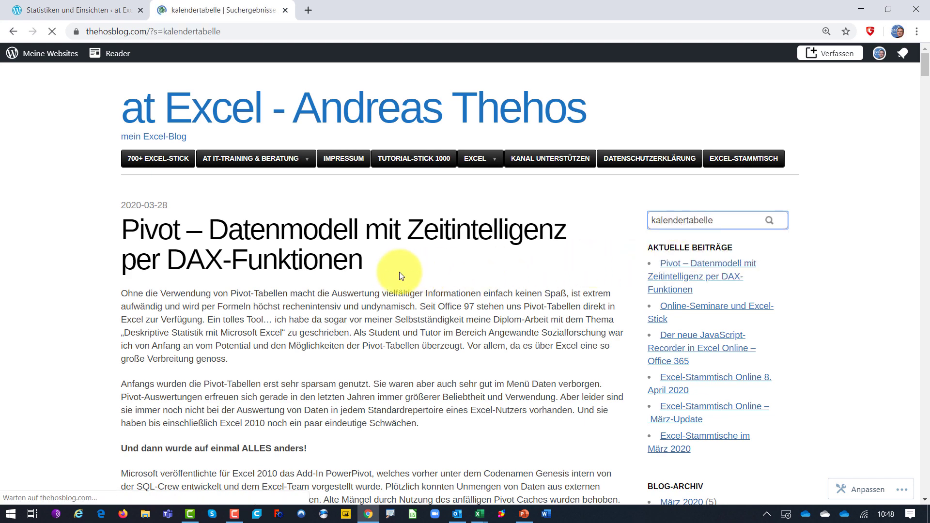
- Scroll the results past the Power Query calendar code to the 'Kalendertabelle – volle 10 Jahre' post
scroll(368, 318, down, 1)
scroll(368, 317, down, 2)
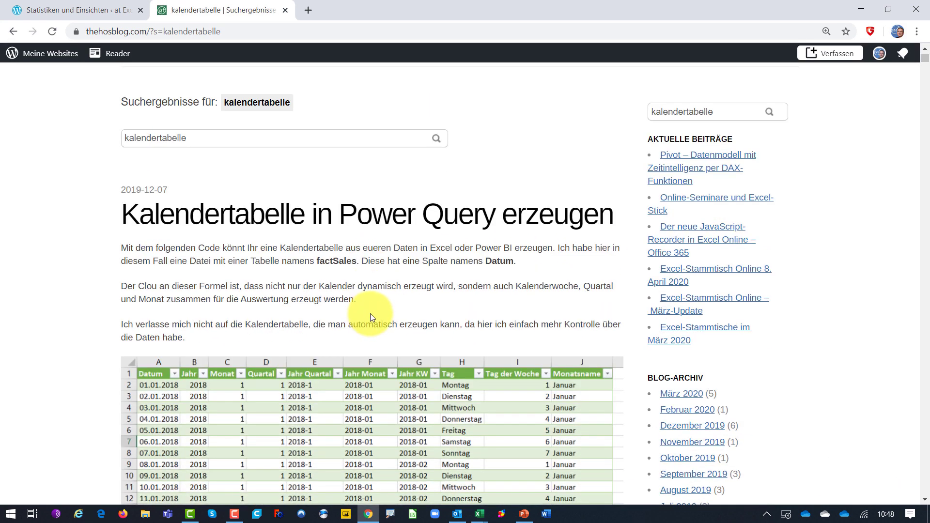
scroll(371, 315, down, 4)
scroll(376, 313, down, 6)
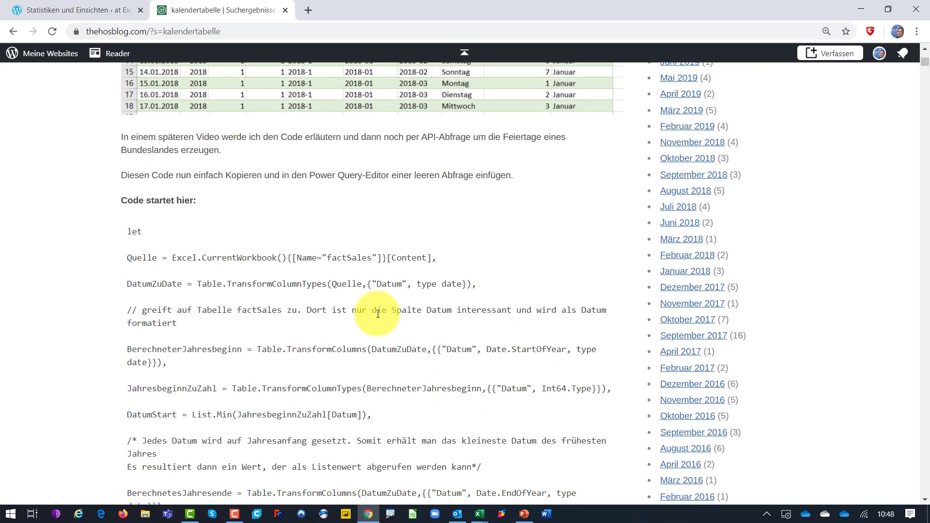
scroll(377, 313, down, 1)
scroll(377, 313, down, 2)
scroll(377, 315, down, 3)
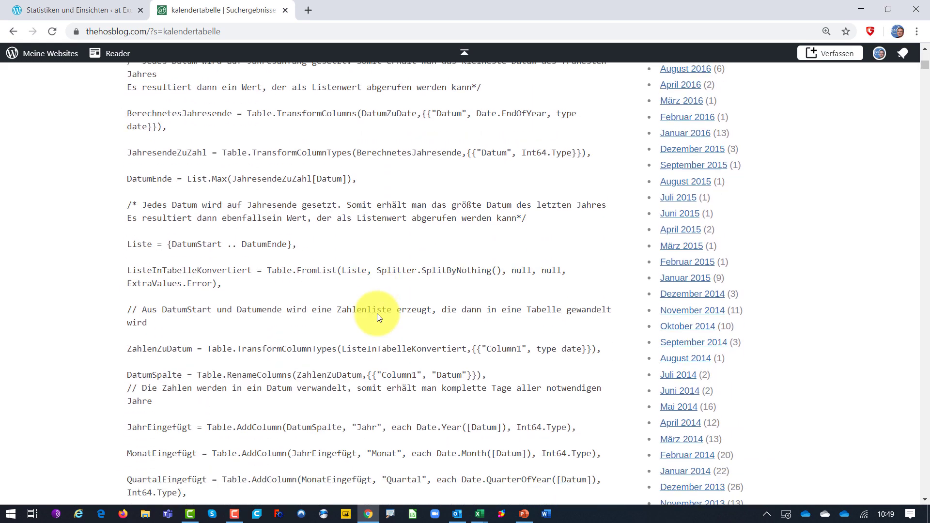
scroll(377, 315, down, 2)
scroll(377, 315, down, 1)
scroll(378, 316, down, 5)
scroll(378, 316, down, 2)
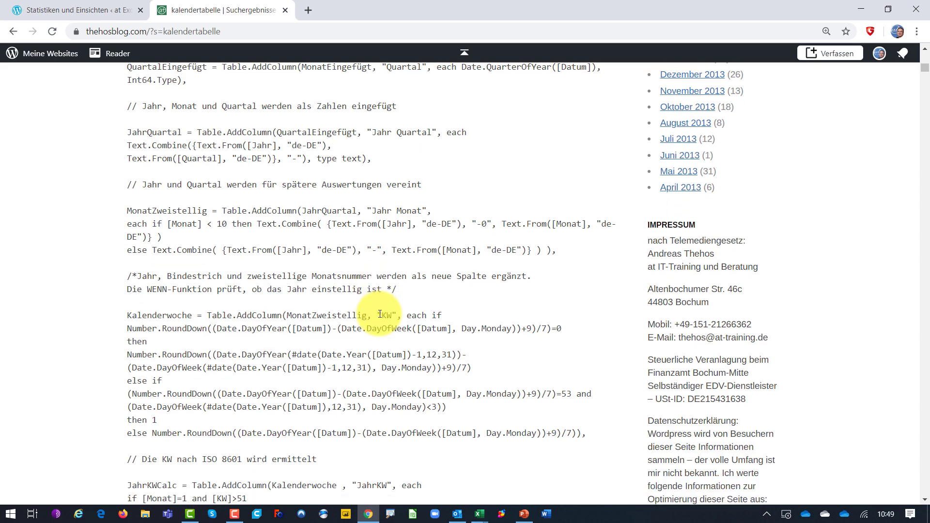
scroll(379, 315, down, 4)
scroll(380, 314, down, 1)
scroll(380, 313, down, 7)
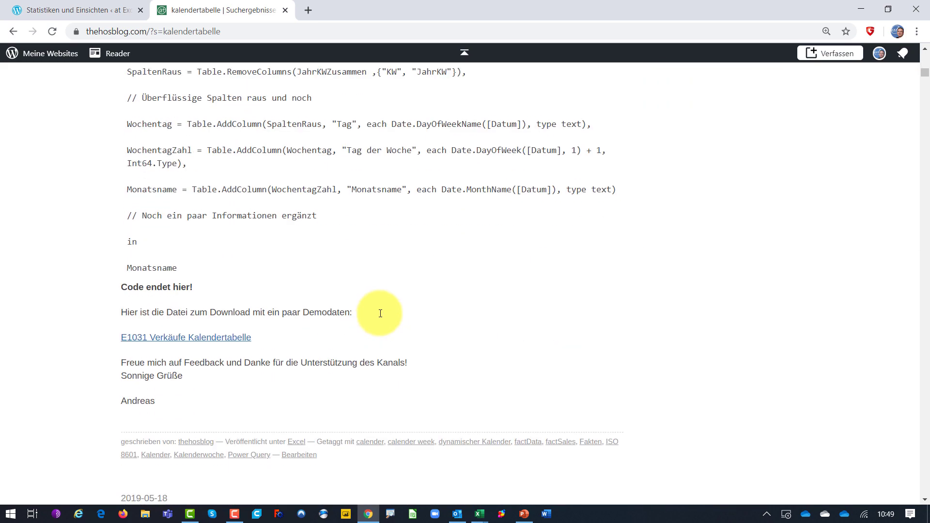
scroll(380, 313, down, 3)
scroll(381, 314, down, 1)
scroll(381, 316, down, 3)
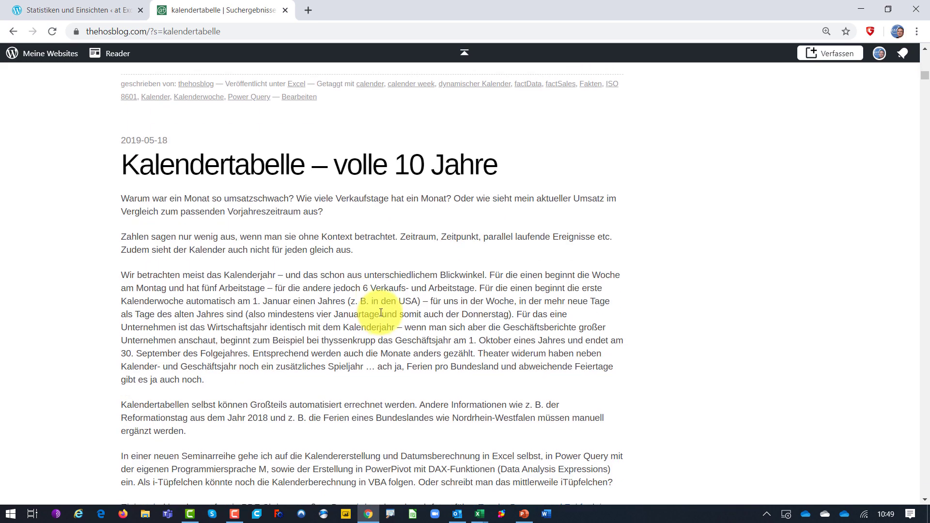
scroll(395, 243, down, 1)
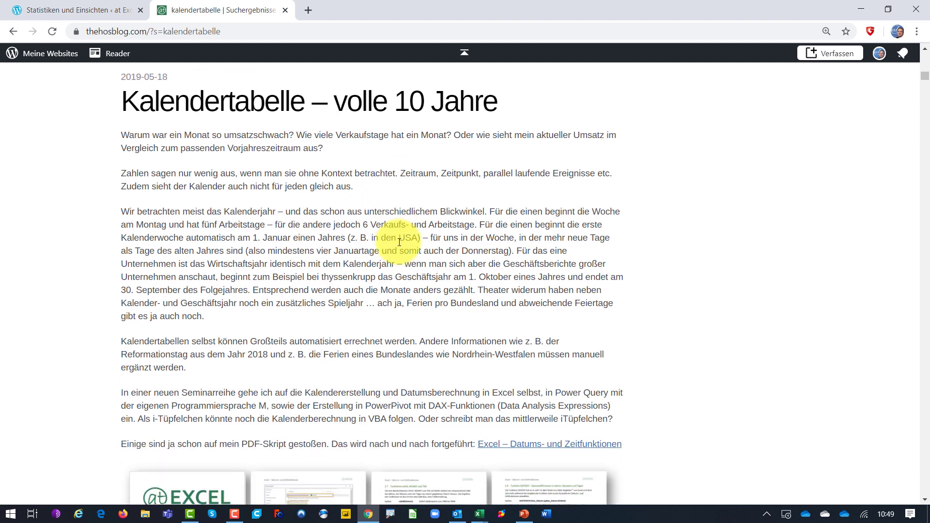
scroll(397, 244, down, 1)
scroll(399, 247, down, 3)
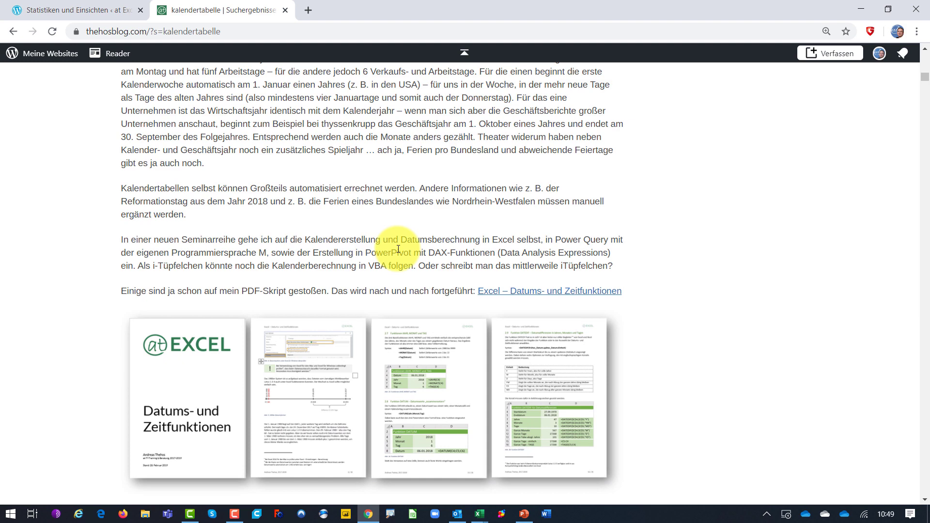
scroll(398, 249, down, 2)
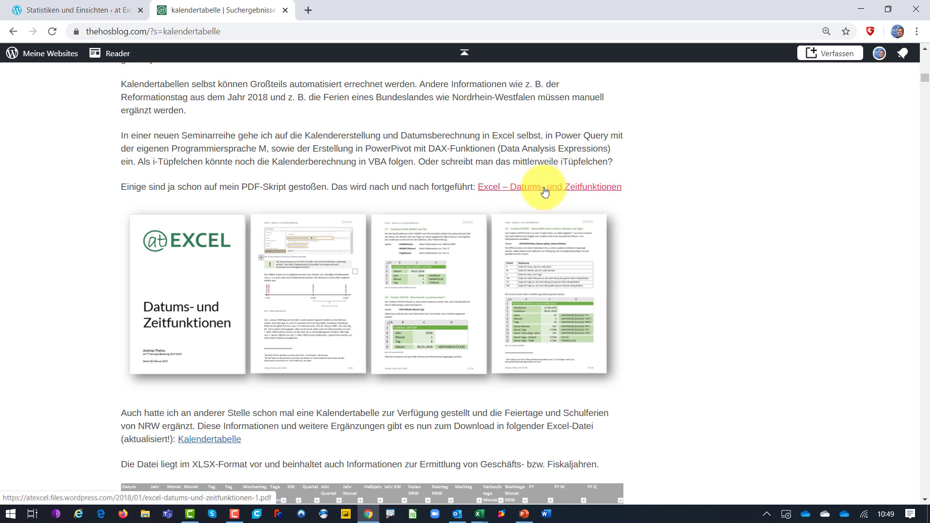
- Scroll through the calendar column list and the PowerPivot article, then back up to the top
scroll(455, 190, down, 2)
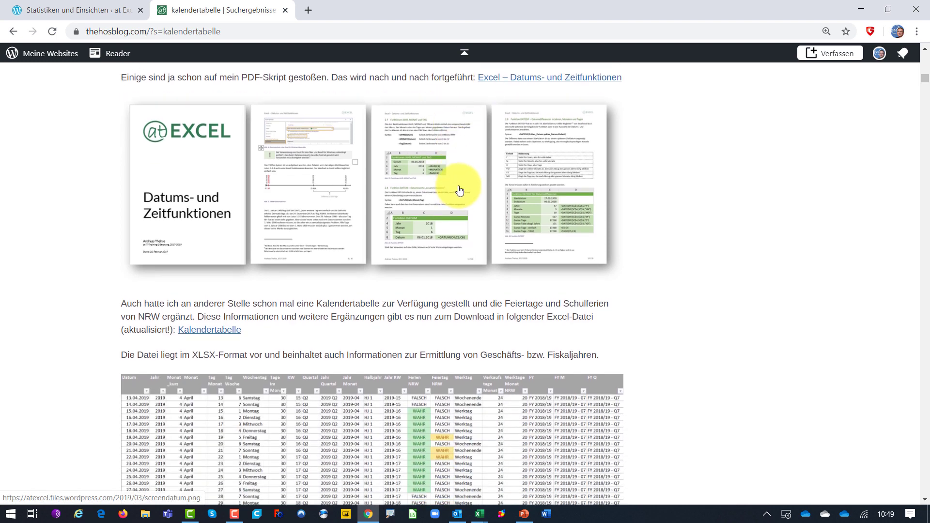
scroll(460, 190, down, 3)
scroll(472, 189, down, 3)
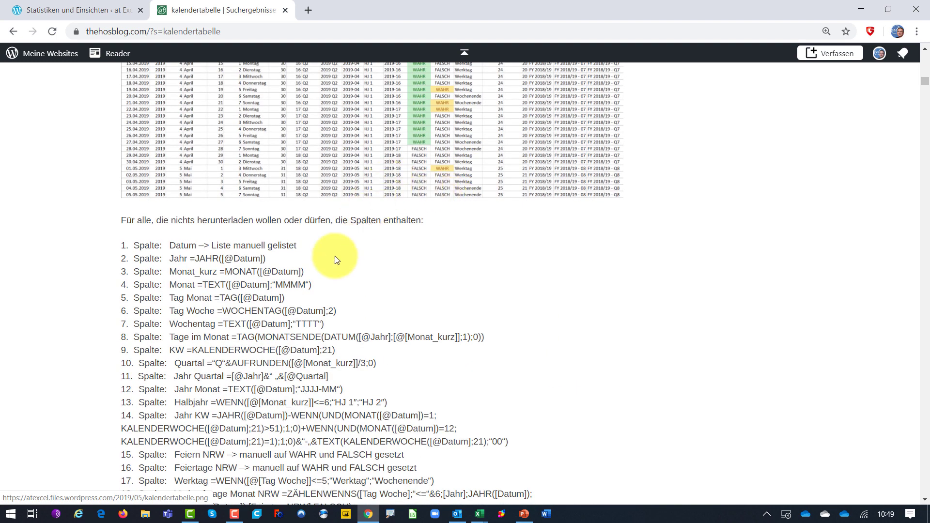
scroll(320, 292, down, 3)
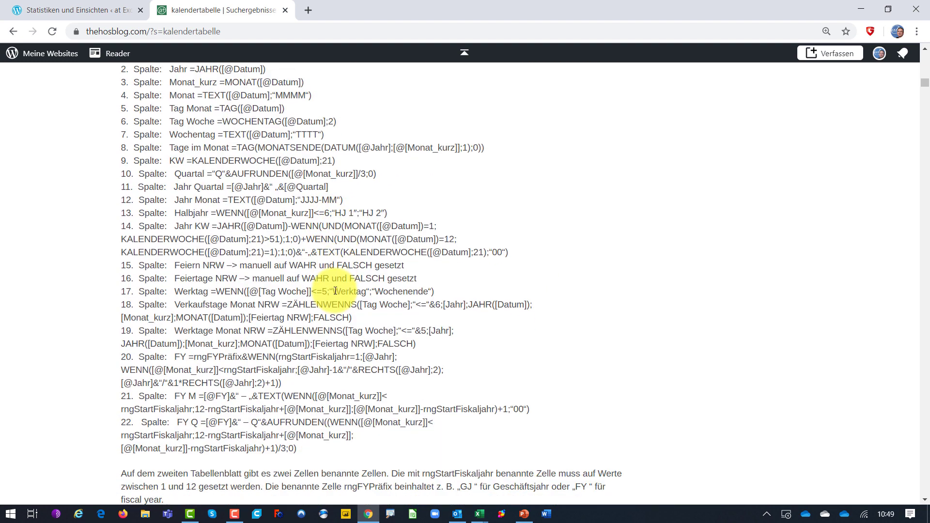
scroll(335, 290, up, 5)
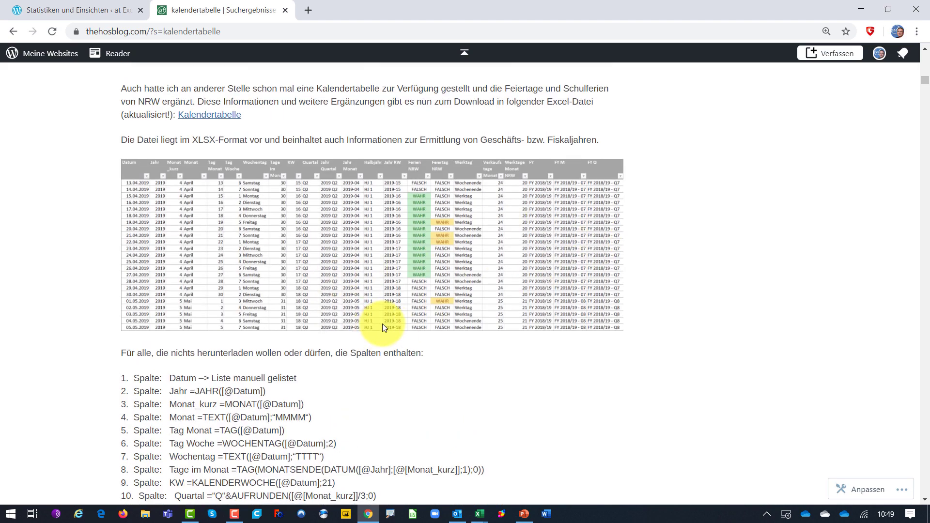
scroll(384, 327, down, 5)
scroll(386, 316, down, 4)
scroll(386, 315, down, 3)
scroll(387, 317, down, 2)
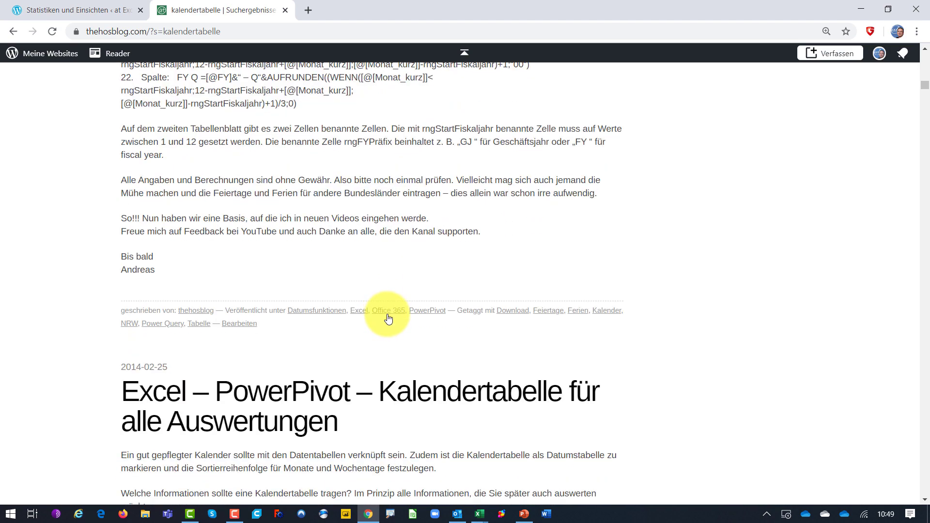
scroll(390, 312, down, 2)
scroll(397, 307, down, 3)
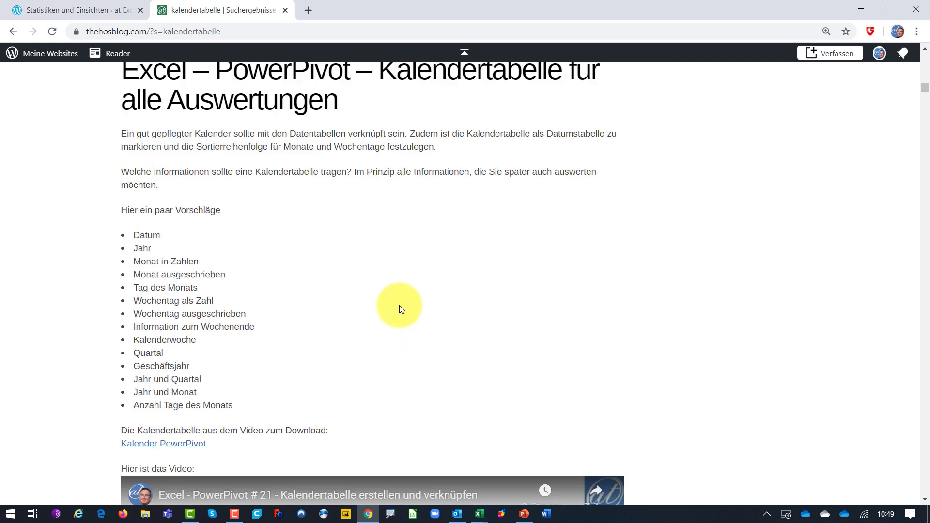
scroll(399, 305, down, 1)
scroll(400, 304, down, 4)
scroll(436, 313, down, 10)
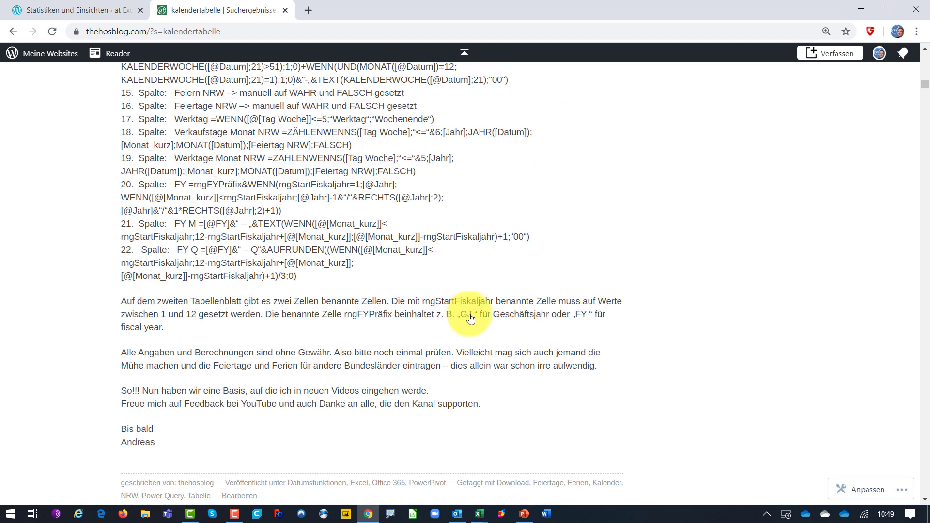
scroll(633, 286, up, 10)
scroll(648, 276, up, 10)
scroll(629, 270, up, 10)
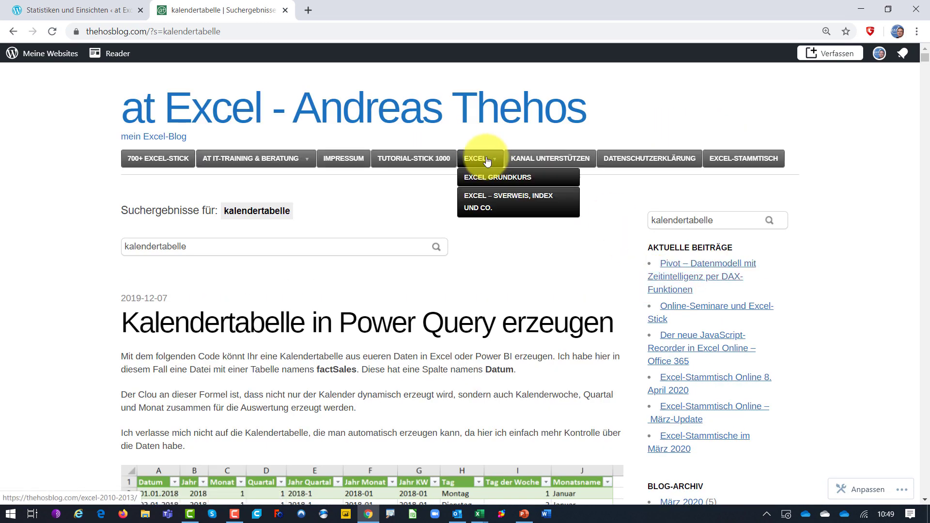